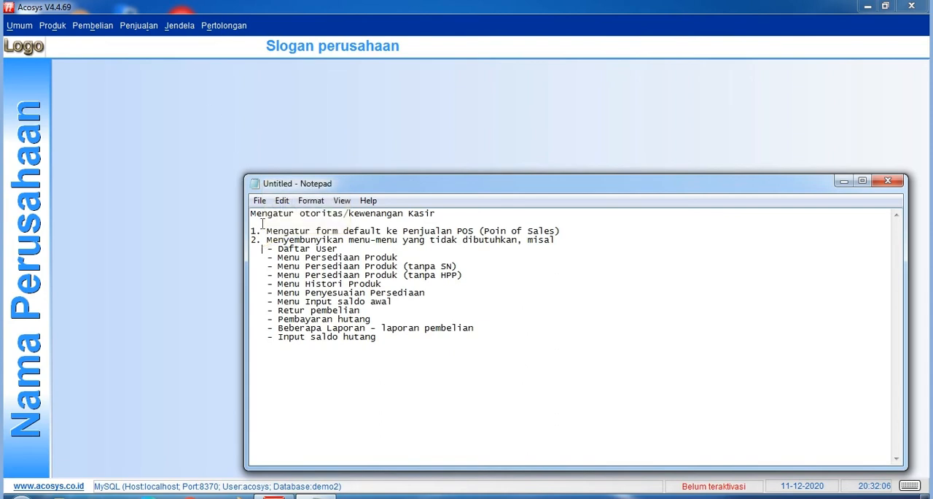
{"action": "left_click", "coordinate": [530, 317]}
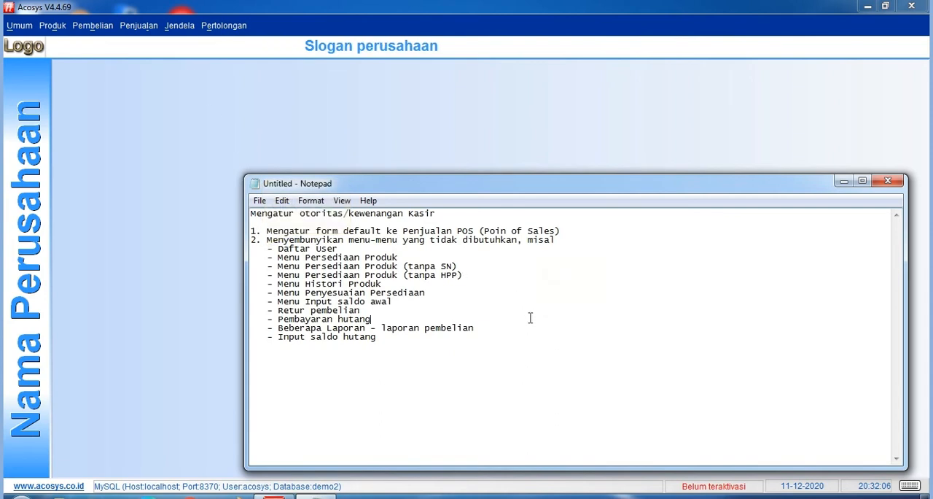
{"action": "left_click", "coordinate": [255, 235]}
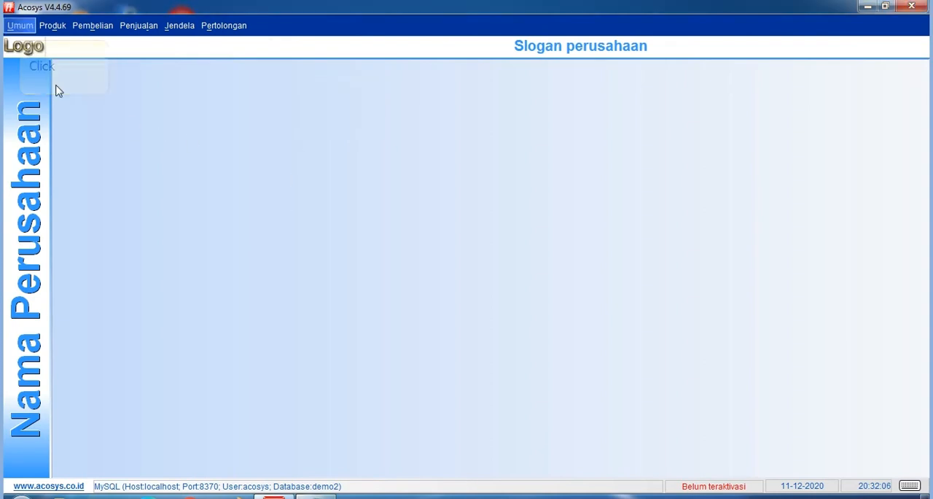
Open the user list (Daftar User) and start editing the kasir02 record.
{"action": "left_click", "coordinate": [20, 26]}
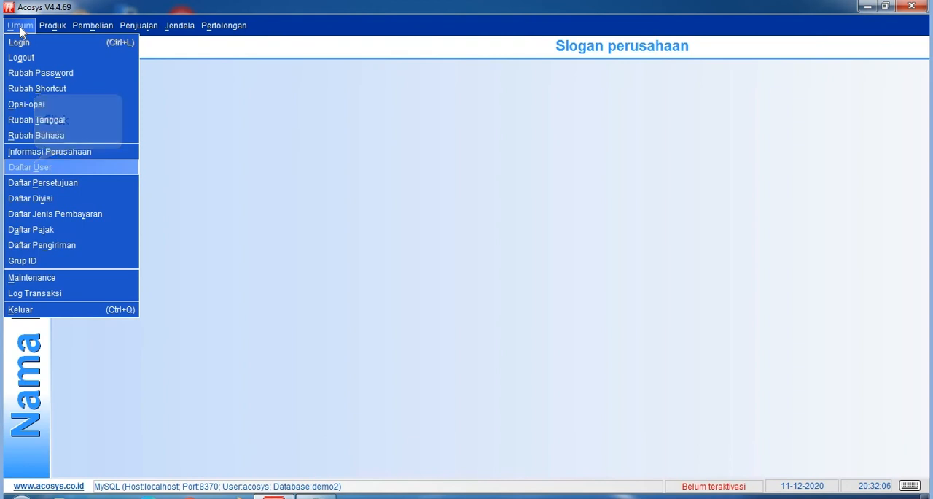
{"action": "left_click", "coordinate": [36, 167]}
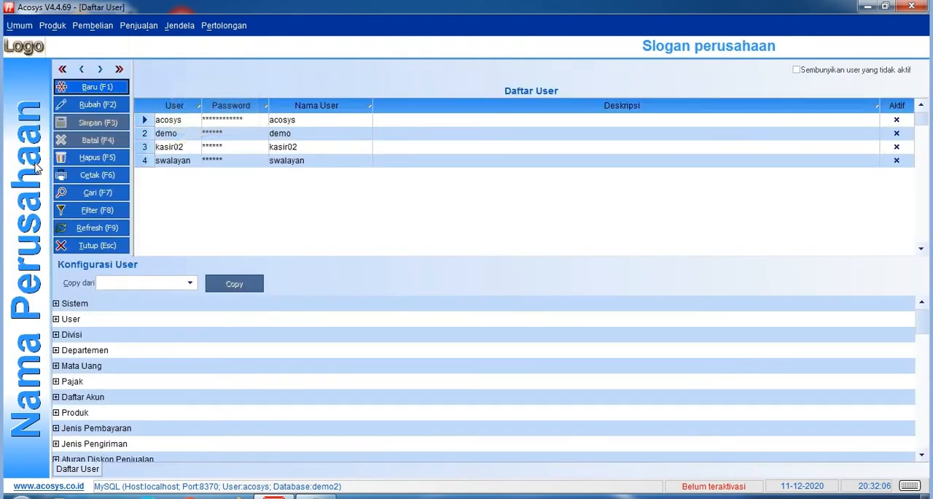
{"action": "left_click", "coordinate": [166, 152]}
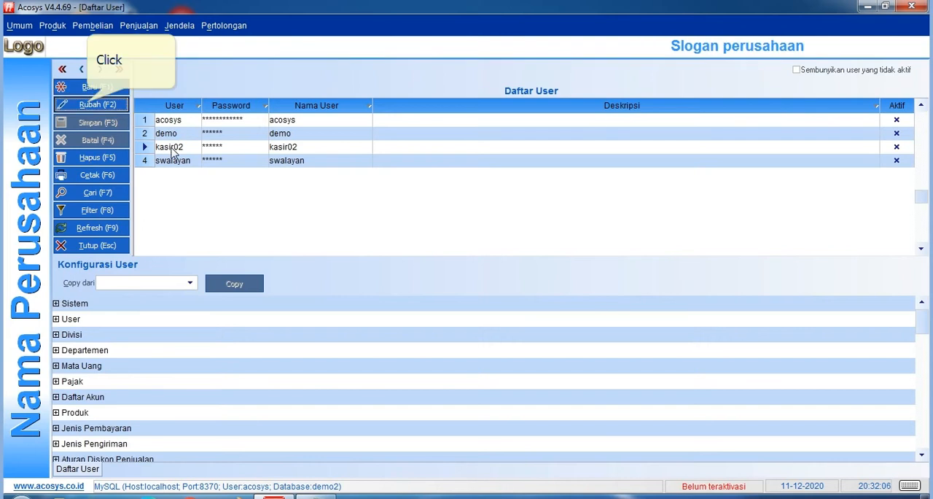
{"action": "left_click", "coordinate": [87, 106]}
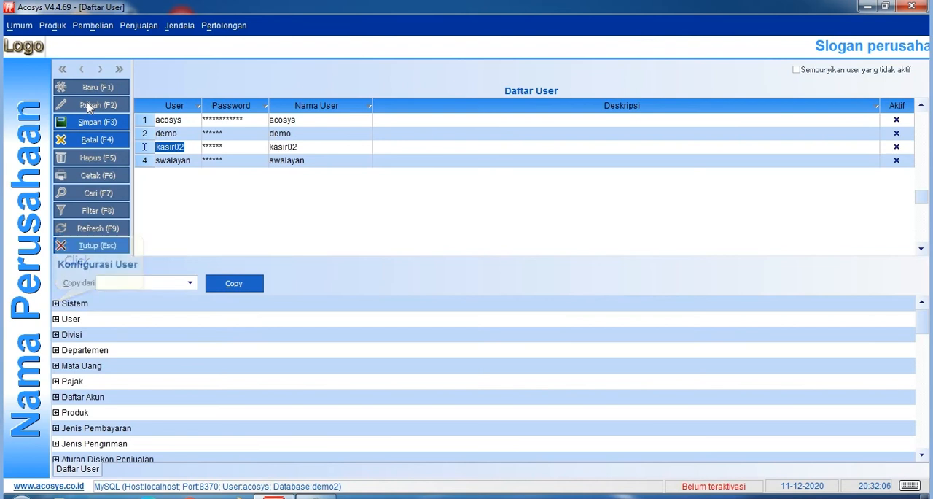
Set the Sistem option Default form yang ditampilkan to Acosys-POS (Point Of Sales) from the Penjualan group.
{"action": "left_click", "coordinate": [56, 303]}
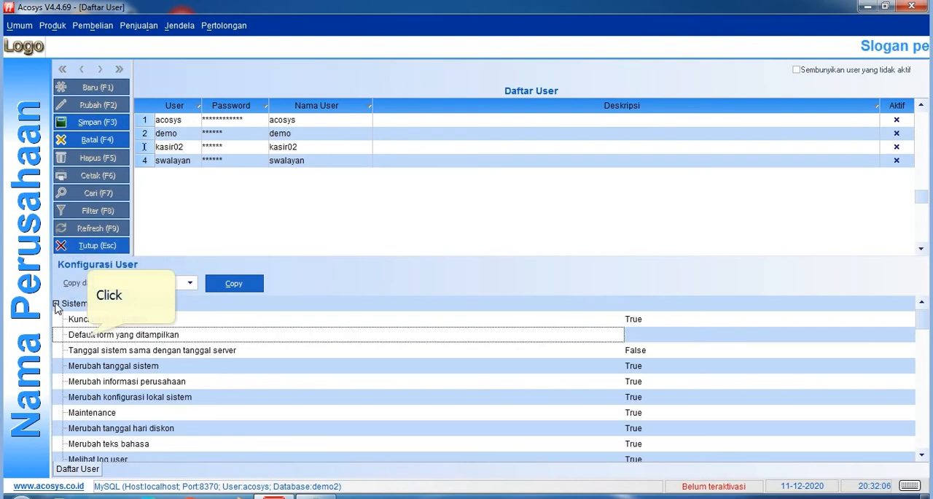
{"action": "left_click", "coordinate": [89, 334]}
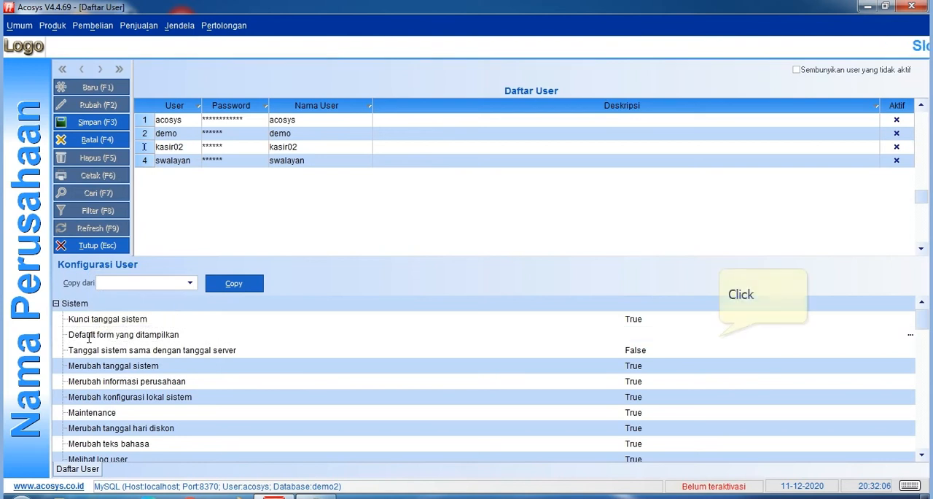
{"action": "left_click", "coordinate": [720, 336]}
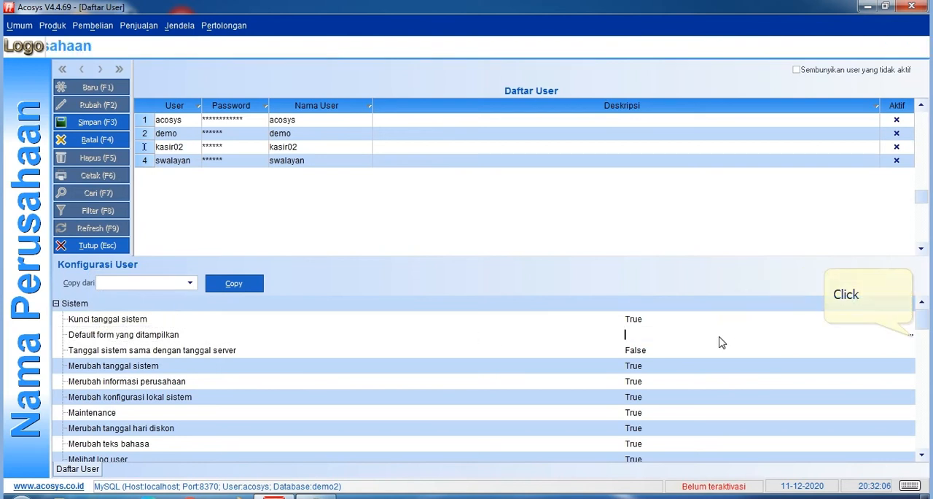
{"action": "left_click", "coordinate": [911, 336]}
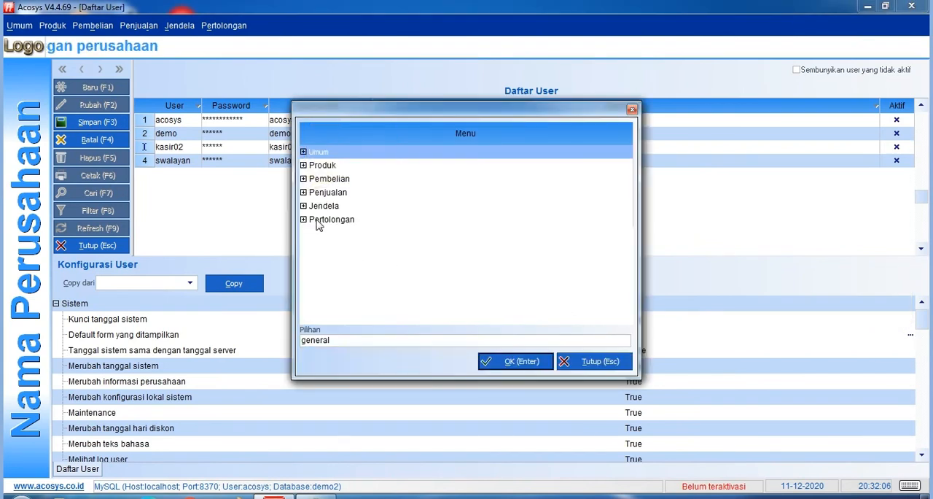
{"action": "left_click", "coordinate": [304, 193]}
{"action": "left_click", "coordinate": [356, 341]}
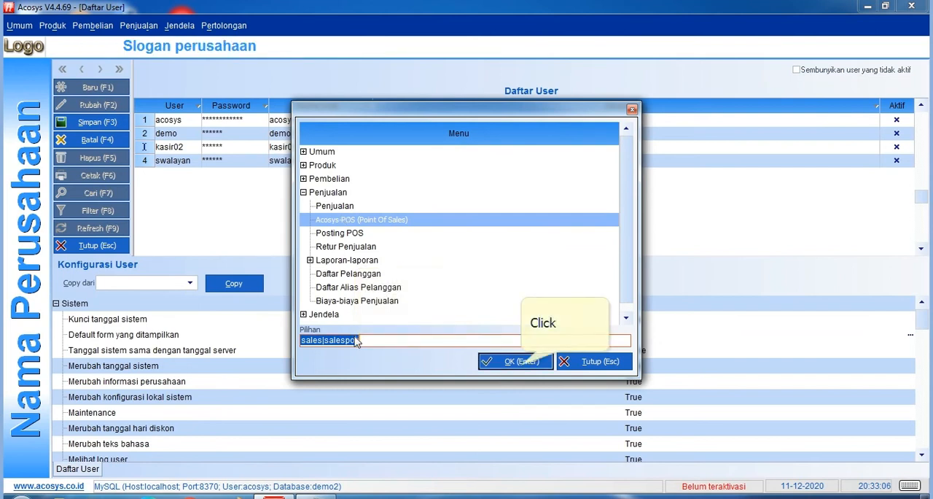
{"action": "left_click", "coordinate": [520, 362]}
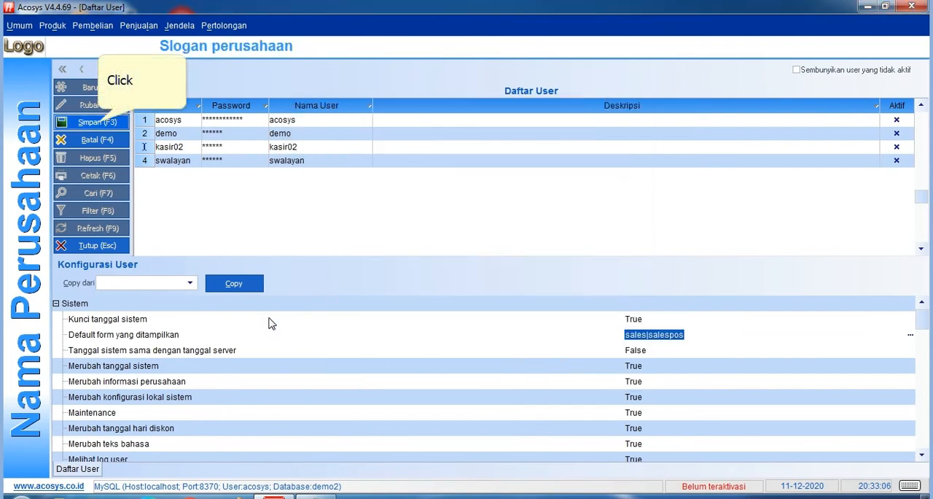
Save the kasir02 record and collapse the Sistem group.
{"action": "left_click", "coordinate": [98, 121]}
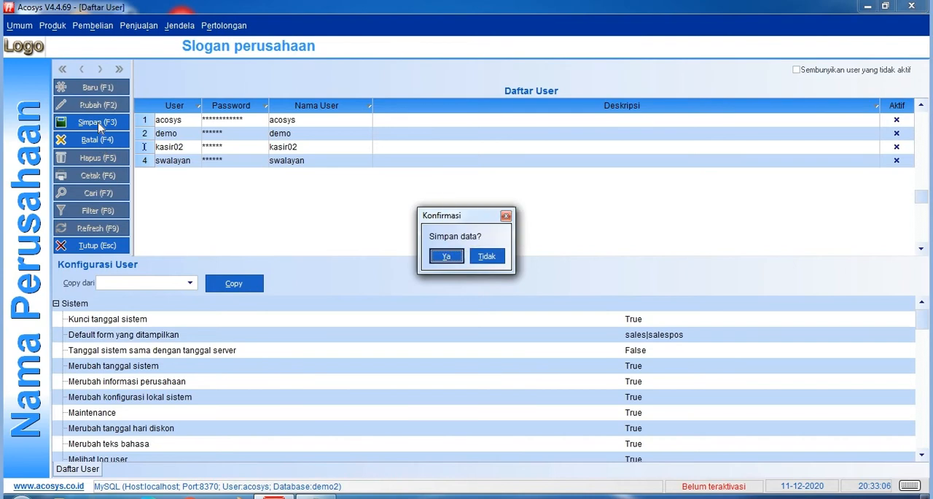
{"action": "left_click", "coordinate": [446, 251]}
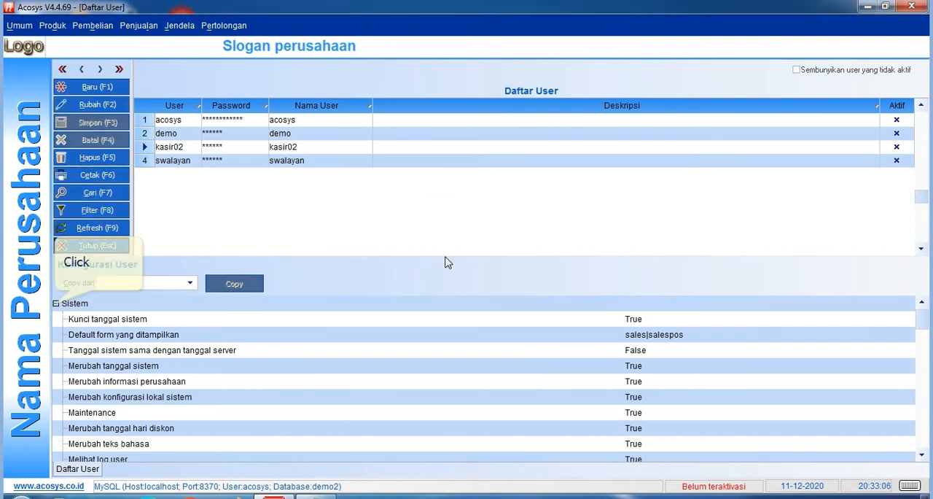
{"action": "left_click", "coordinate": [56, 303]}
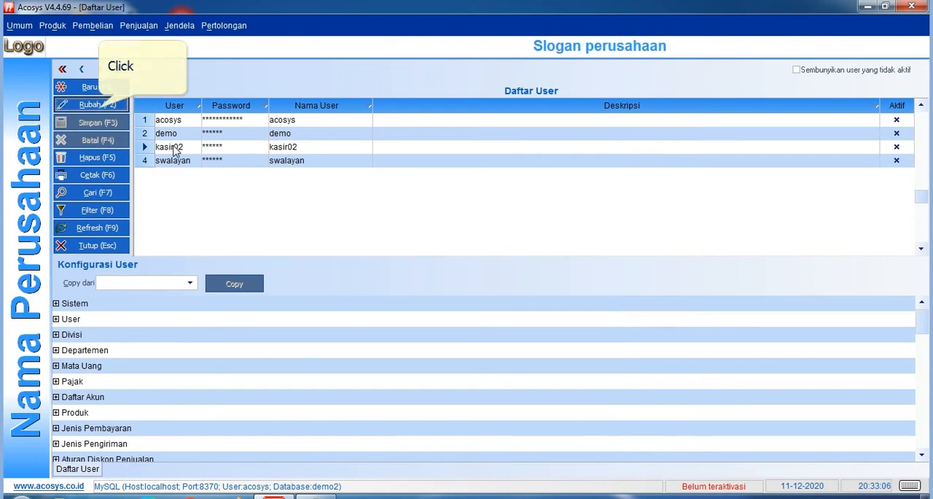
Set kasir02's User permissions Melihat data, Merubah data and Persetujuan otorisasi to False and save the record.
{"action": "left_click", "coordinate": [100, 109]}
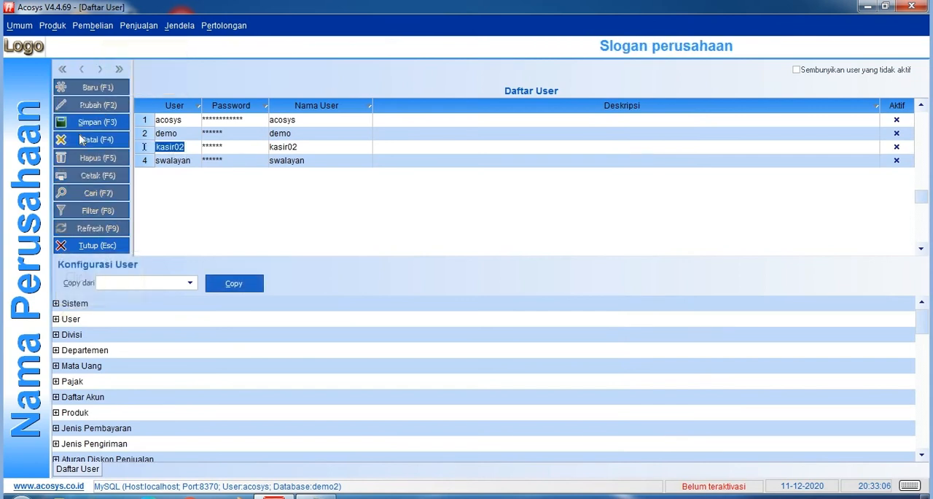
{"action": "left_click", "coordinate": [56, 319]}
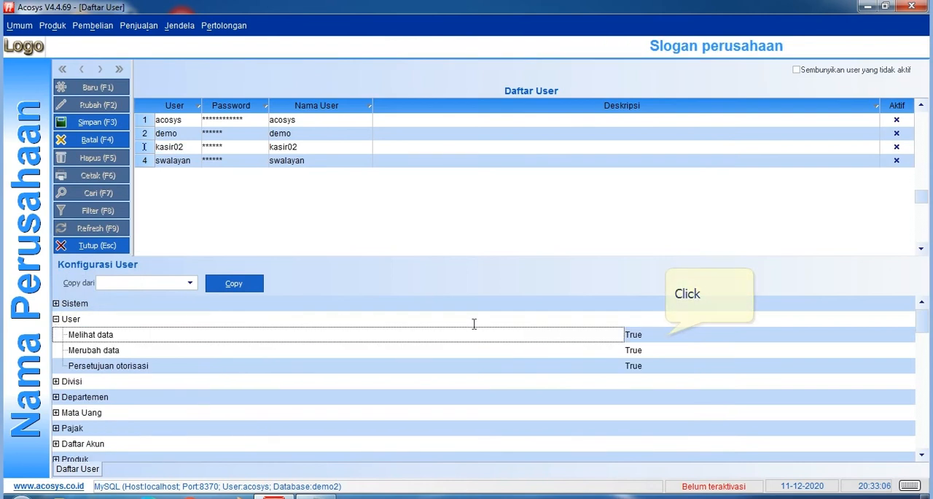
{"action": "left_click", "coordinate": [667, 336]}
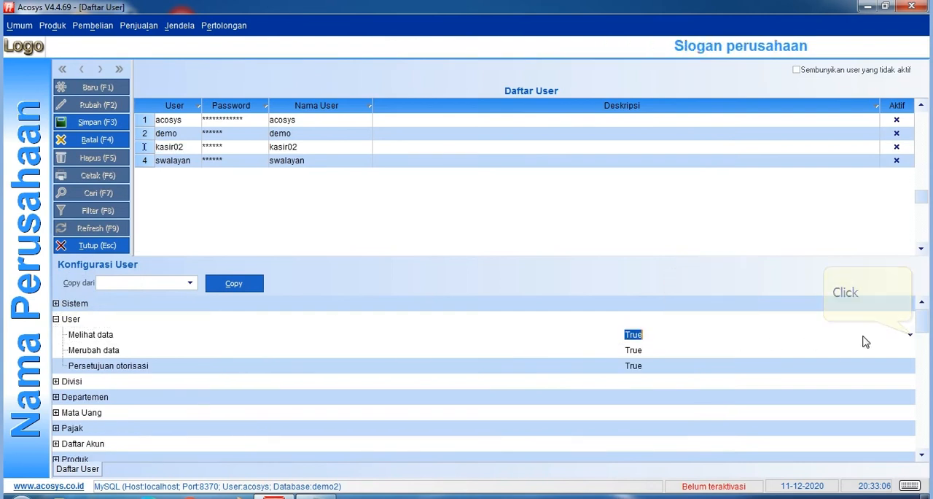
{"action": "double_click", "coordinate": [910, 335]}
{"action": "left_click", "coordinate": [804, 354]}
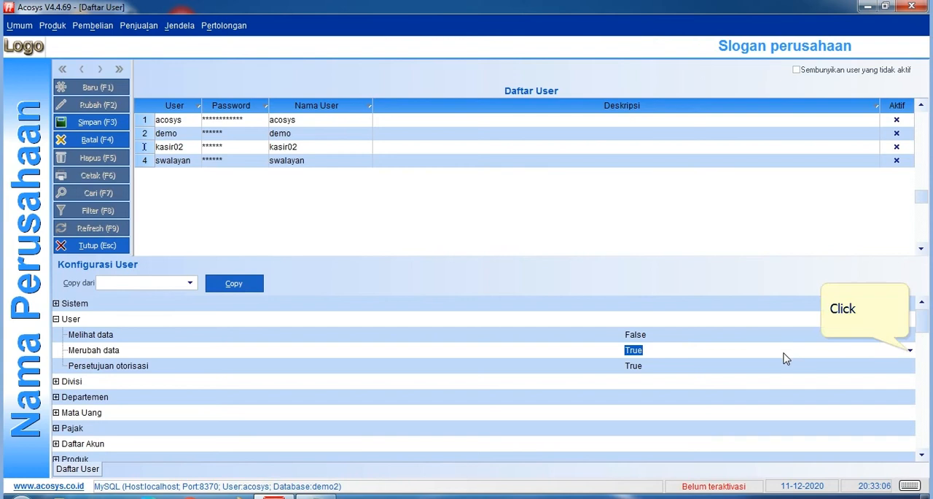
{"action": "left_click", "coordinate": [910, 350]}
{"action": "left_click", "coordinate": [799, 376]}
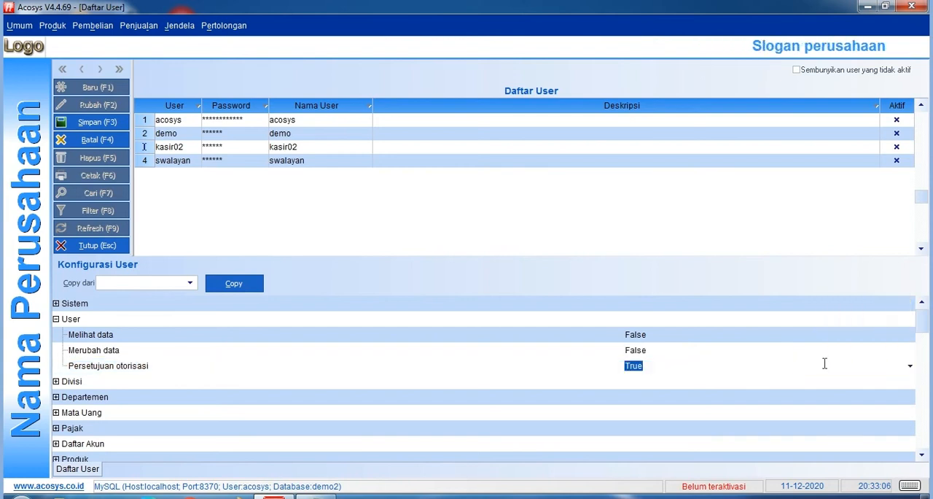
{"action": "left_click", "coordinate": [910, 366]}
{"action": "left_click", "coordinate": [810, 390]}
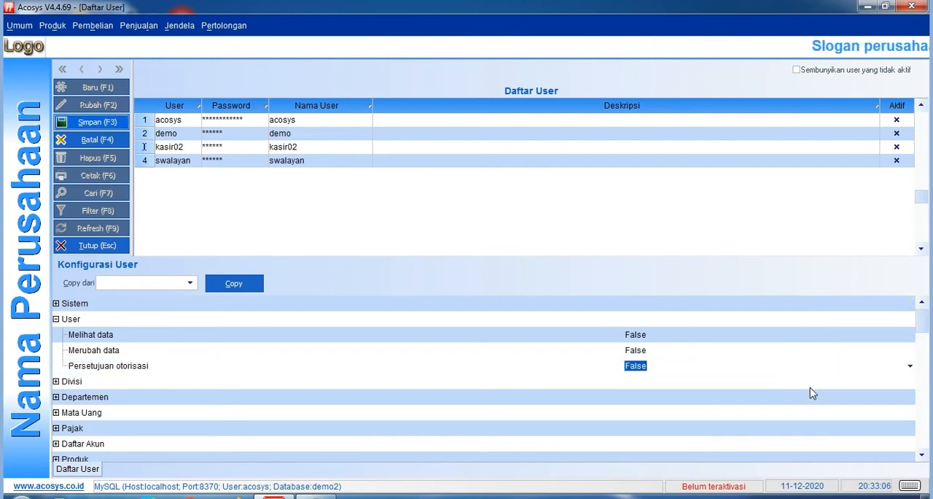
{"action": "left_click", "coordinate": [97, 122]}
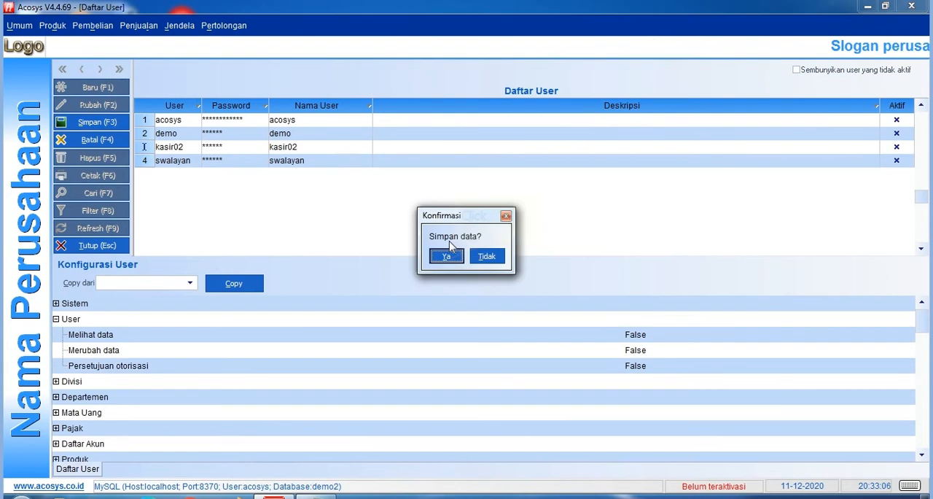
{"action": "left_click", "coordinate": [452, 255]}
Check the list of menus to hide in Notepad, return to Acosys and collapse the User permission group.
{"action": "key", "text": "alt+Tab"}
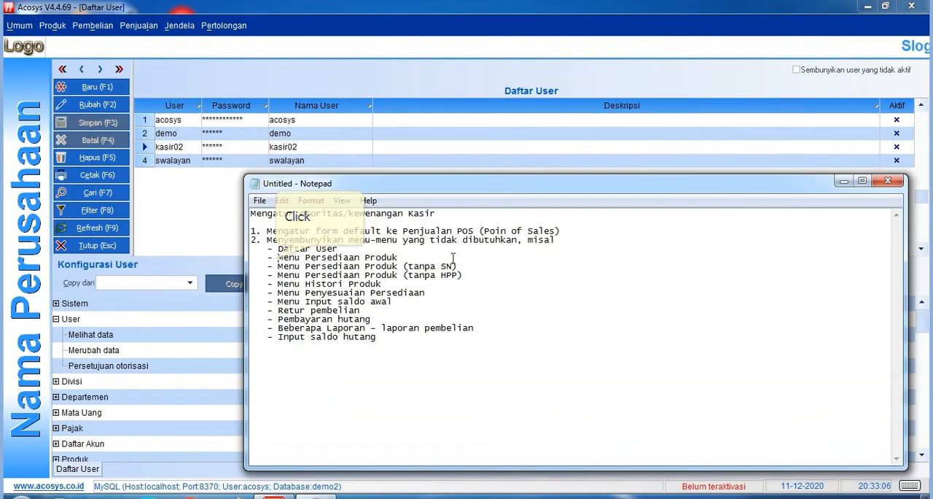
{"action": "key", "text": "alt+Tab"}
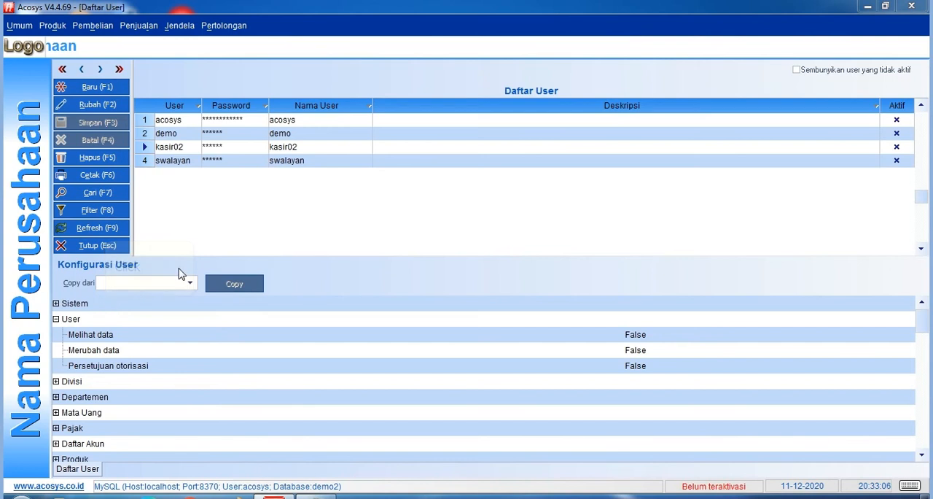
{"action": "left_click", "coordinate": [105, 309]}
{"action": "left_click", "coordinate": [56, 319]}
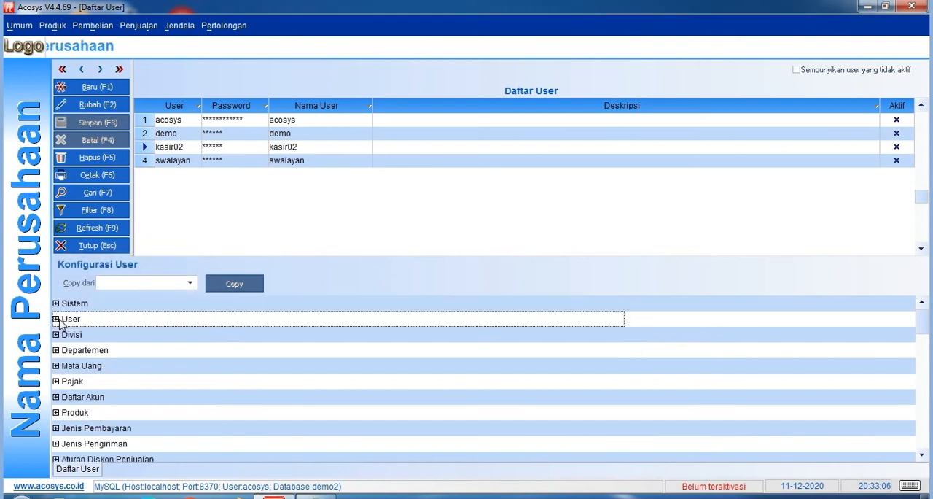
Edit kasir02 again and set the Persediaan produk permission under Laporan Produk to False.
{"action": "scroll", "coordinate": [61, 325], "scroll_direction": "down", "scroll_amount": 2}
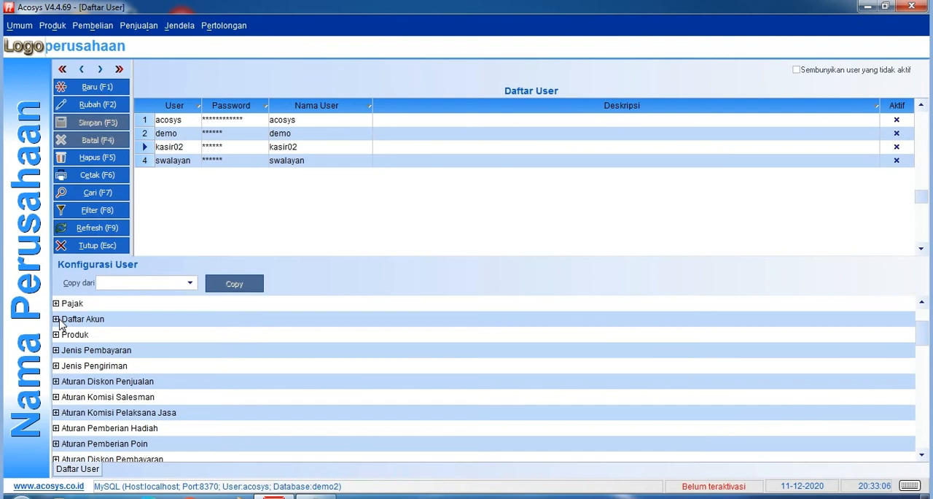
{"action": "scroll", "coordinate": [61, 325], "scroll_direction": "down", "scroll_amount": 3}
{"action": "scroll", "coordinate": [61, 325], "scroll_direction": "down", "scroll_amount": 3}
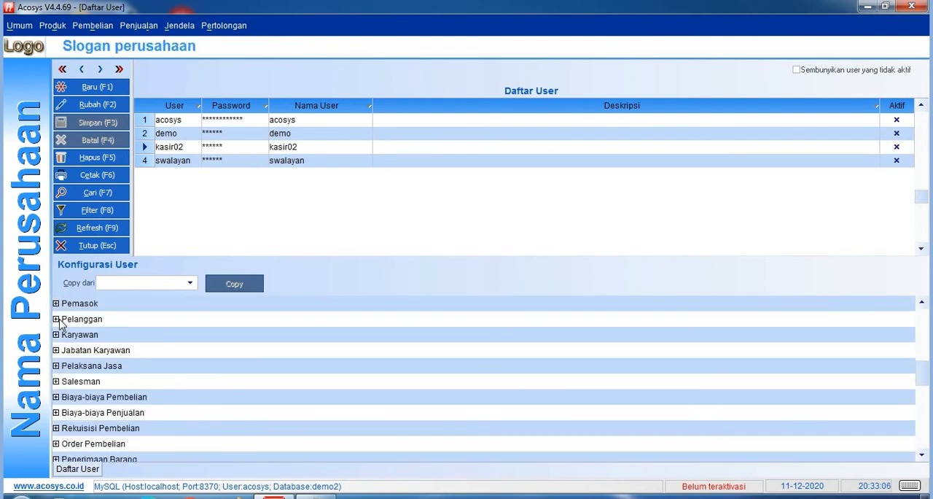
{"action": "scroll", "coordinate": [61, 325], "scroll_direction": "down", "scroll_amount": 5}
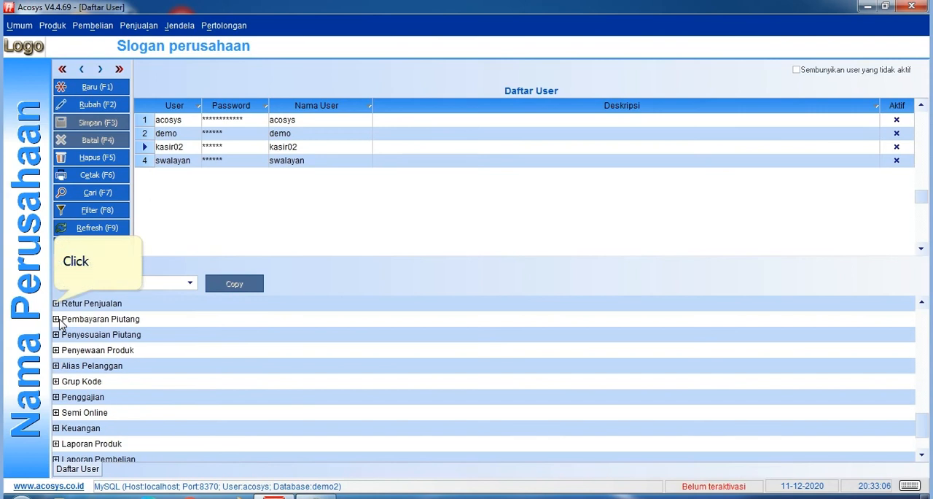
{"action": "scroll", "coordinate": [57, 306], "scroll_direction": "down", "scroll_amount": 3}
{"action": "left_click", "coordinate": [56, 303]}
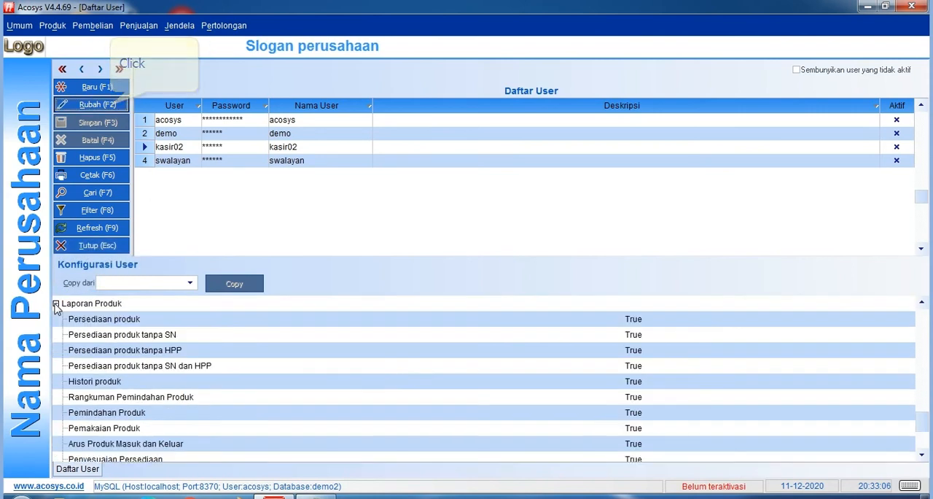
{"action": "left_click", "coordinate": [104, 107]}
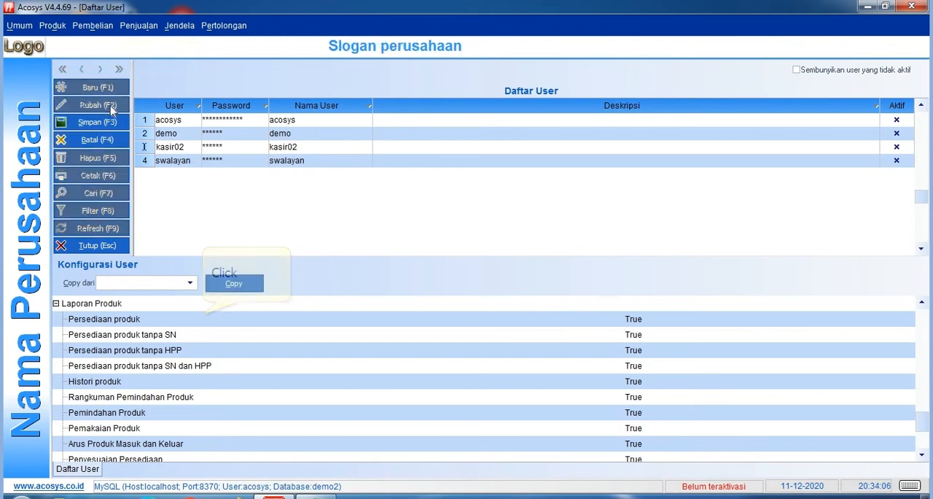
{"action": "left_click", "coordinate": [207, 321]}
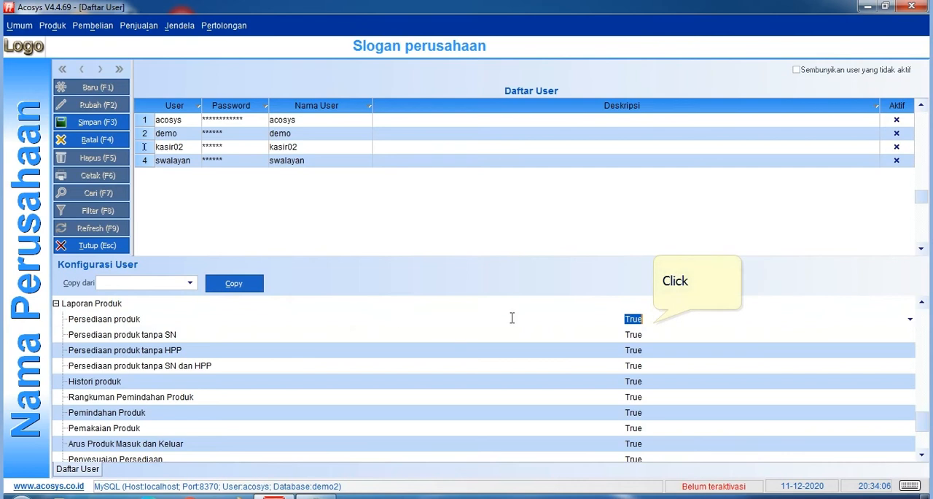
{"action": "left_click", "coordinate": [910, 318]}
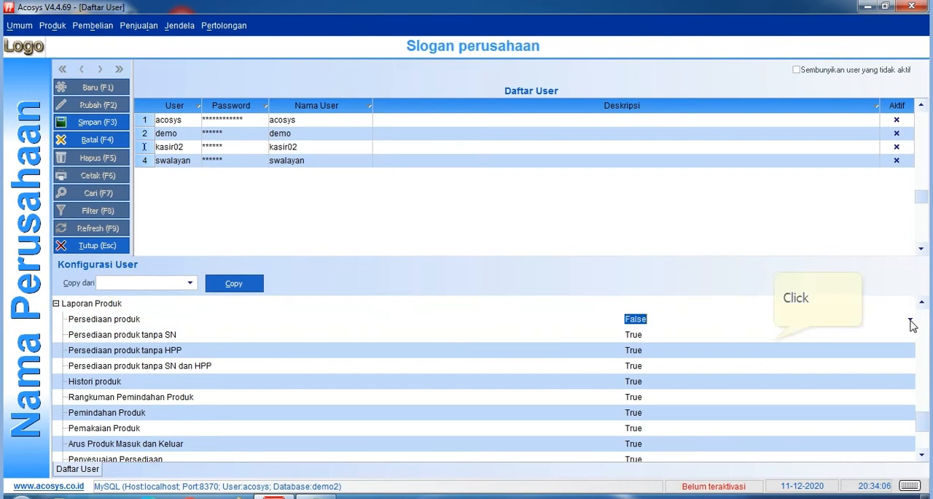
Check the list of menus to hide in Notepad, return to Acosys and set Persediaan produk tanpa SN to False.
{"action": "key", "text": "alt+Tab"}
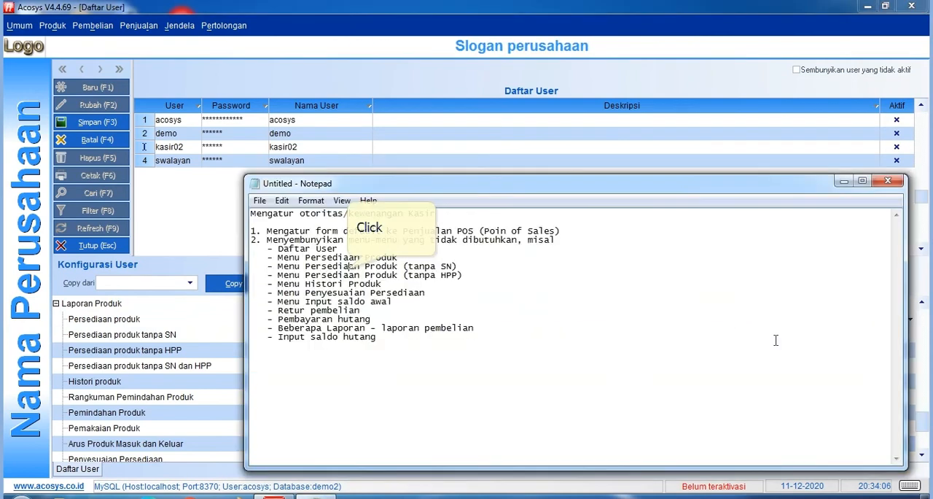
{"action": "key", "text": "alt+Tab"}
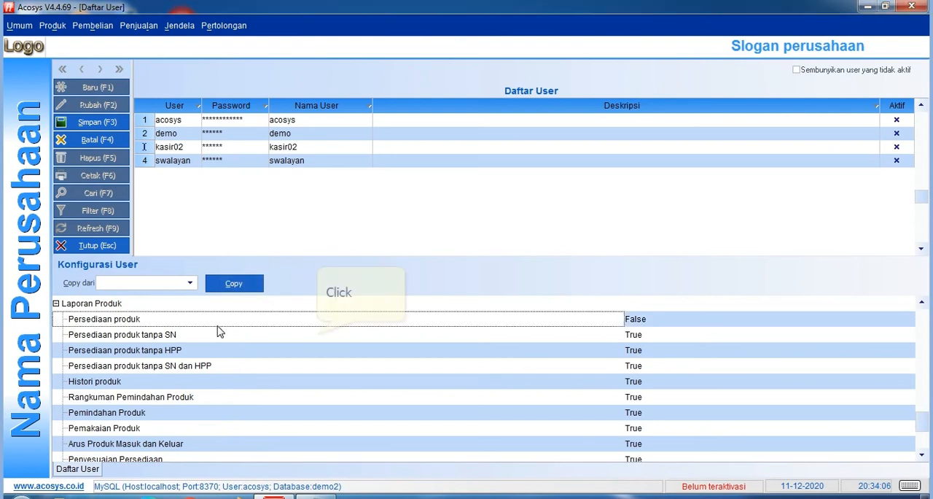
{"action": "left_click", "coordinate": [438, 334]}
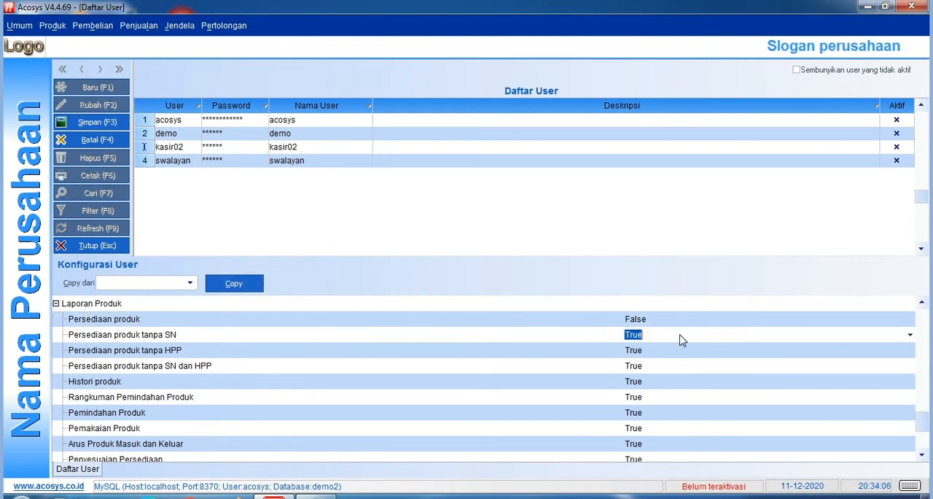
{"action": "left_click", "coordinate": [909, 336]}
{"action": "left_click", "coordinate": [824, 357]}
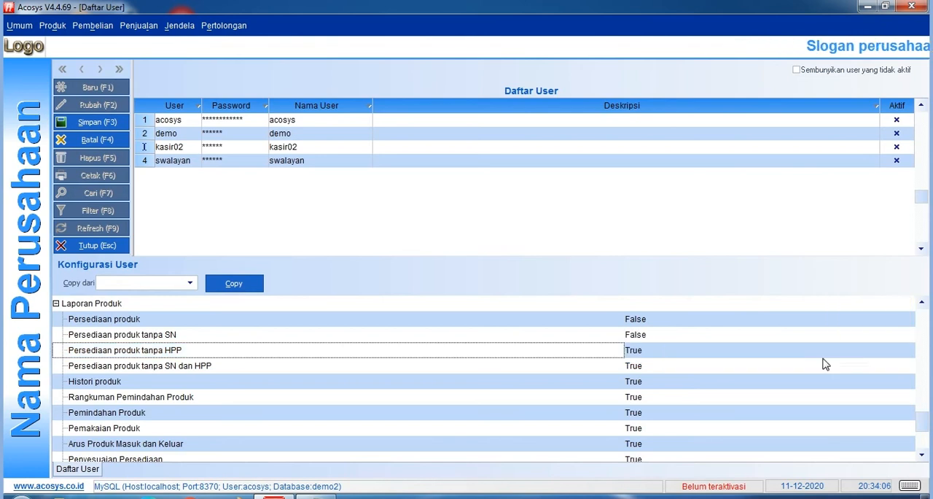
Set the Persediaan produk tanpa HPP permission under Laporan Produk to False.
{"action": "left_click", "coordinate": [151, 347]}
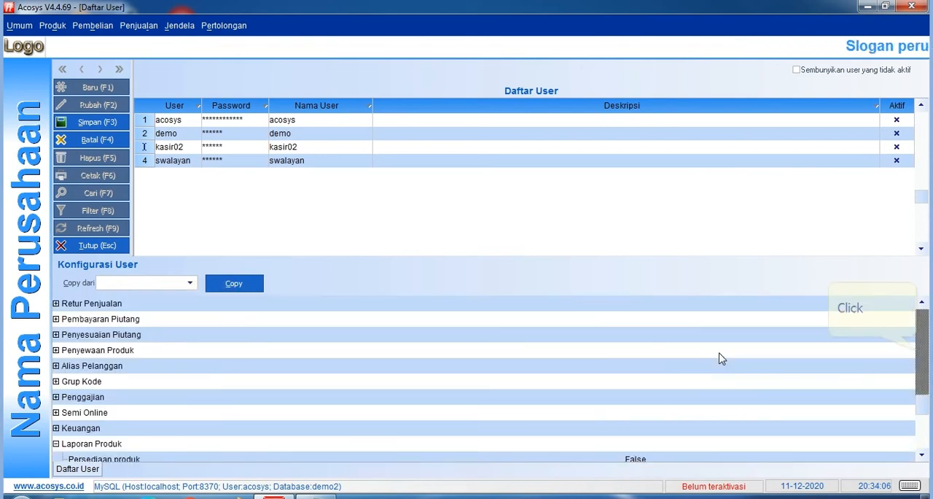
{"action": "scroll", "coordinate": [641, 354], "scroll_direction": "up", "scroll_amount": 3}
{"action": "scroll", "coordinate": [853, 357], "scroll_direction": "down", "scroll_amount": 1}
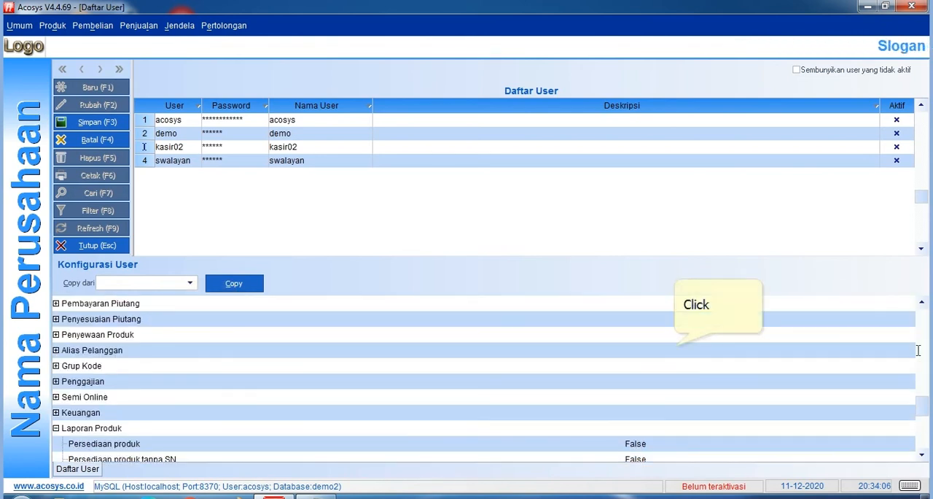
{"action": "scroll", "coordinate": [699, 347], "scroll_direction": "down", "scroll_amount": 3}
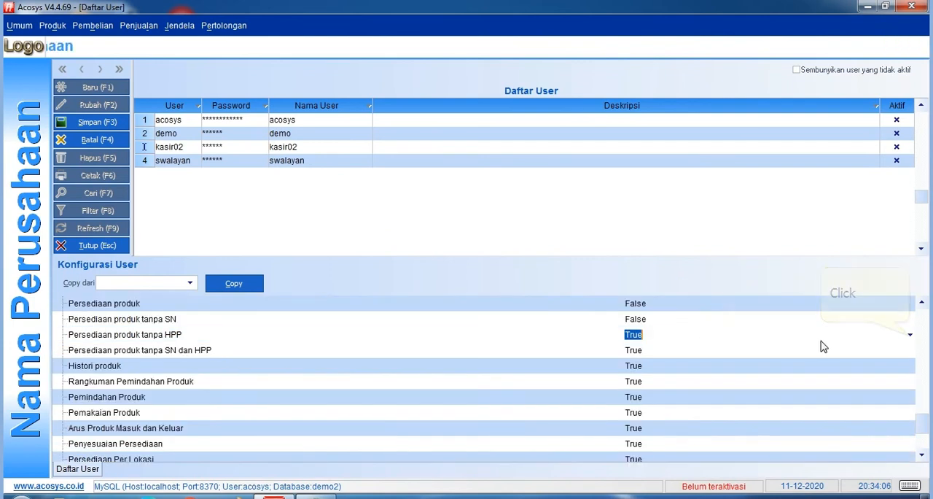
{"action": "left_click", "coordinate": [910, 336]}
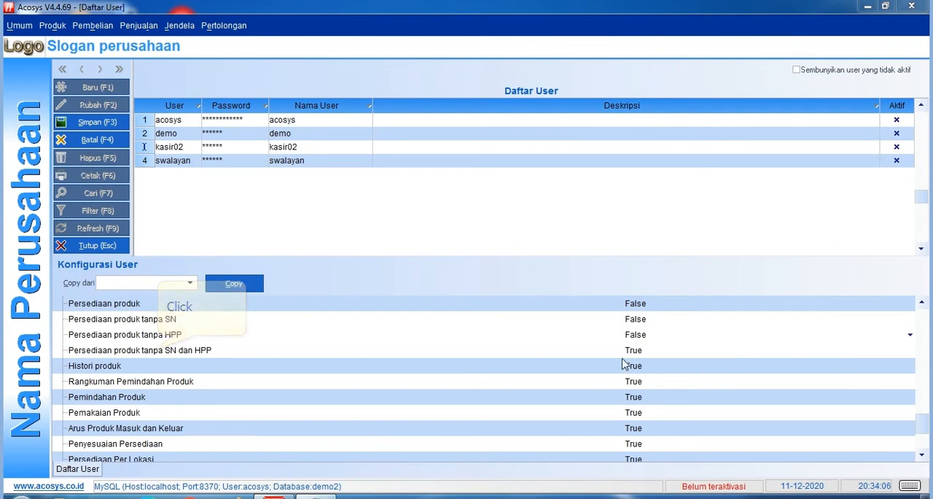
Set the Histori produk permission under Laporan Produk to False.
{"action": "left_click", "coordinate": [158, 357]}
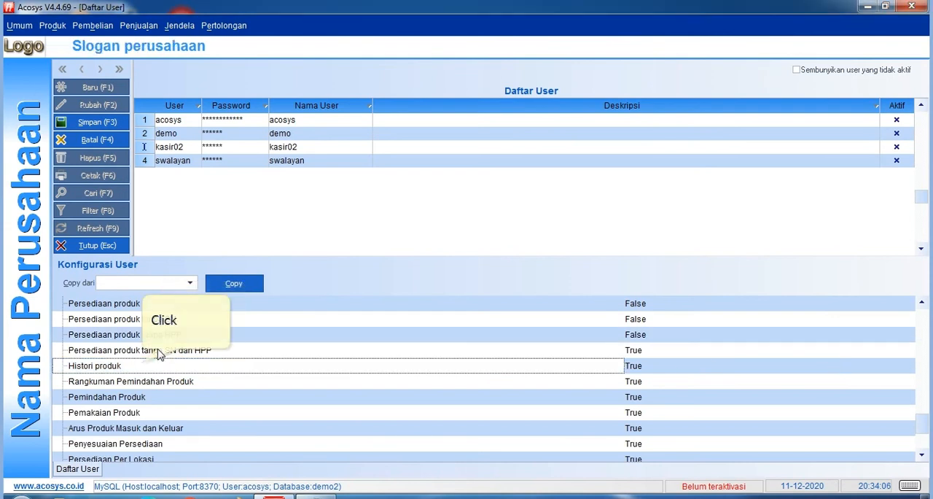
{"action": "left_click", "coordinate": [729, 365]}
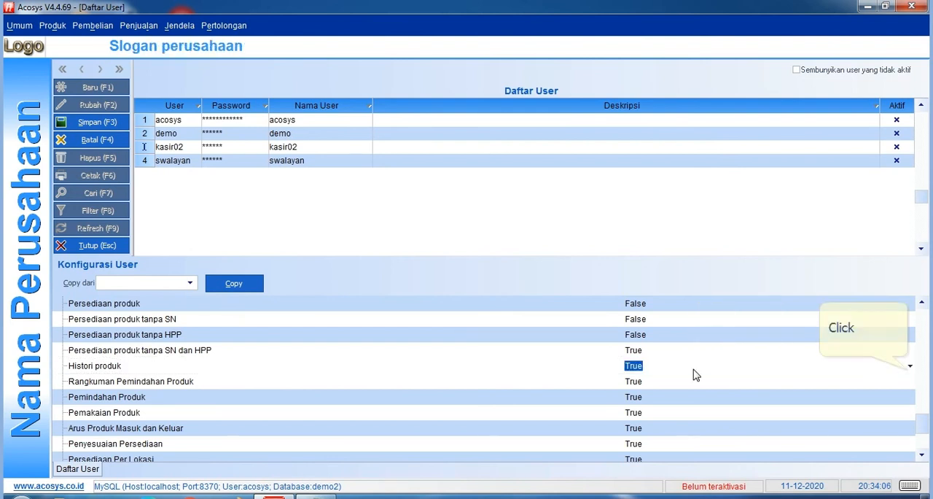
{"action": "left_click", "coordinate": [908, 365]}
{"action": "left_click", "coordinate": [841, 391]}
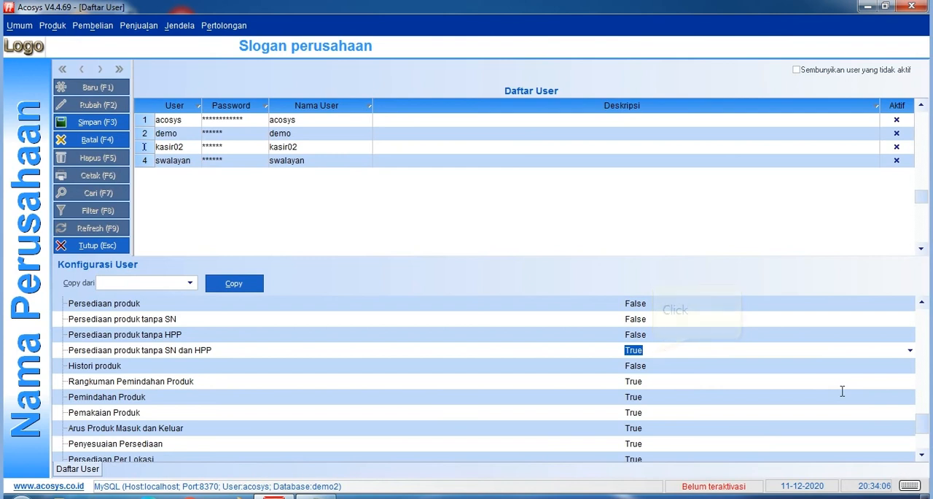
{"action": "left_click", "coordinate": [652, 367]}
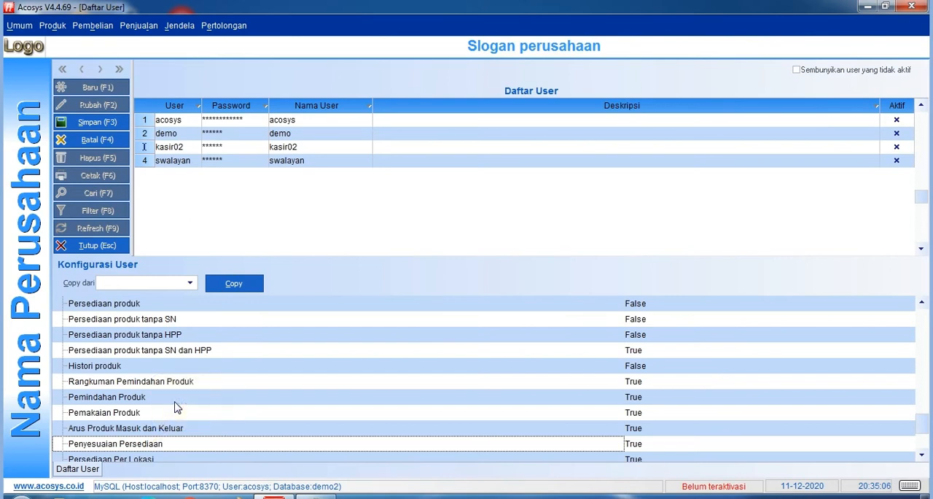
Set the Penyesuaian Persediaan permission under Laporan Produk to False and save the kasir02 record.
{"action": "left_click", "coordinate": [152, 442]}
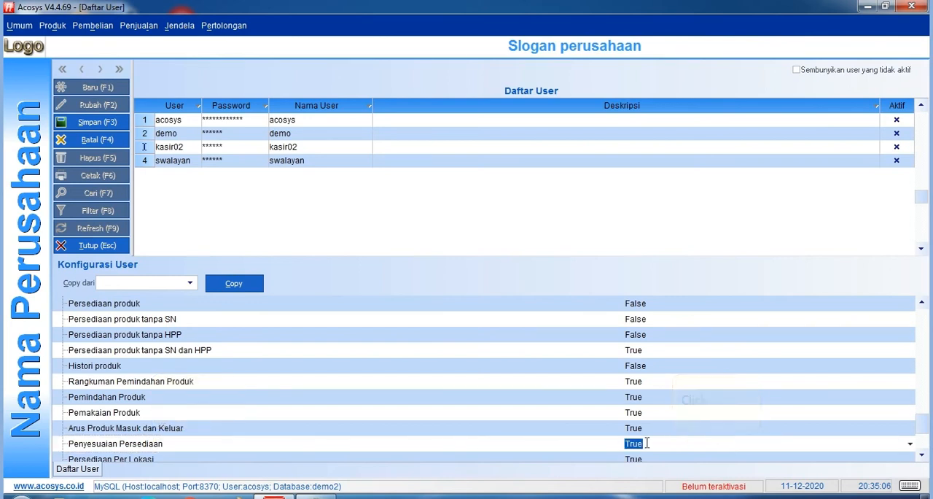
{"action": "left_click", "coordinate": [909, 443]}
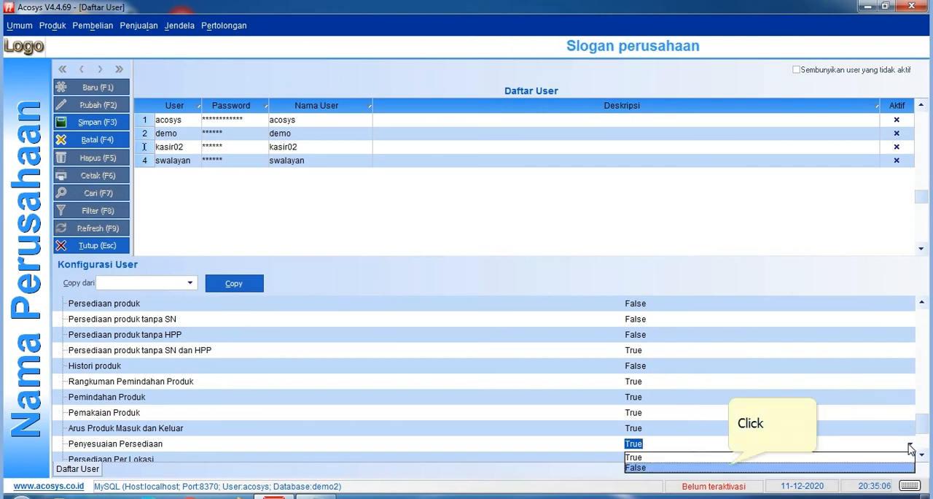
{"action": "left_click", "coordinate": [731, 467]}
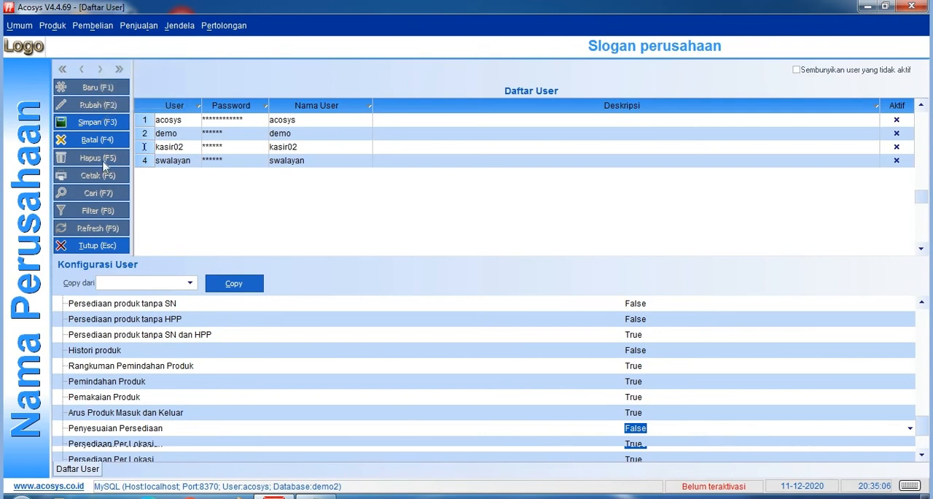
{"action": "left_click", "coordinate": [99, 122]}
{"action": "left_click", "coordinate": [448, 254]}
Check the remaining menus to hide in Notepad, return to Acosys and collapse the Laporan Produk group.
{"action": "key", "text": "alt+Tab"}
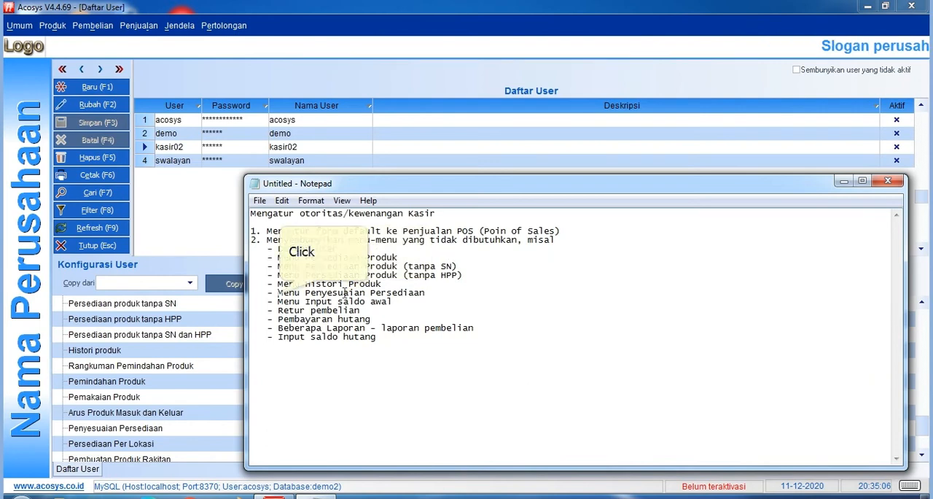
{"action": "key", "text": "alt+Tab"}
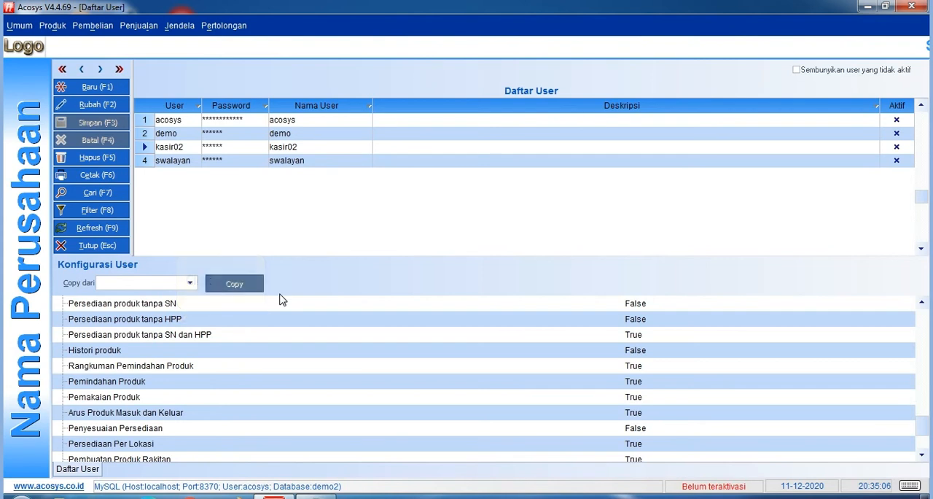
{"action": "left_click", "coordinate": [177, 328]}
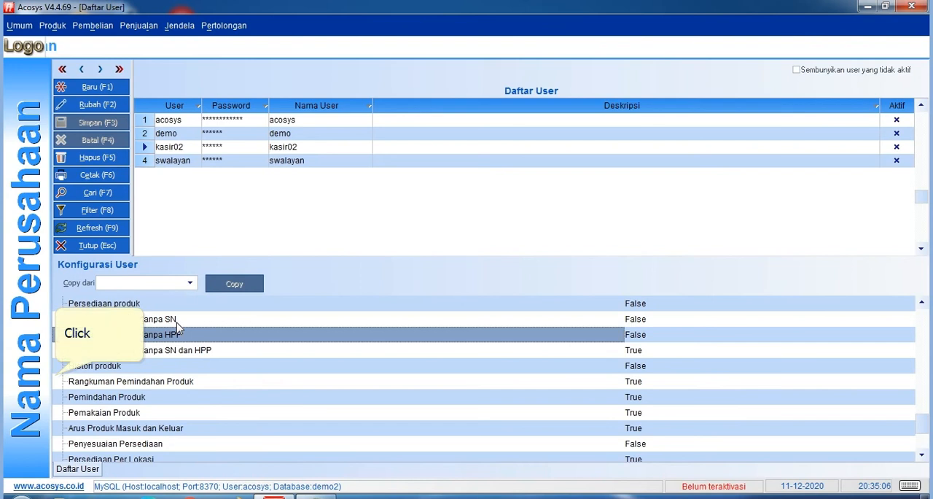
{"action": "left_click", "coordinate": [57, 381]}
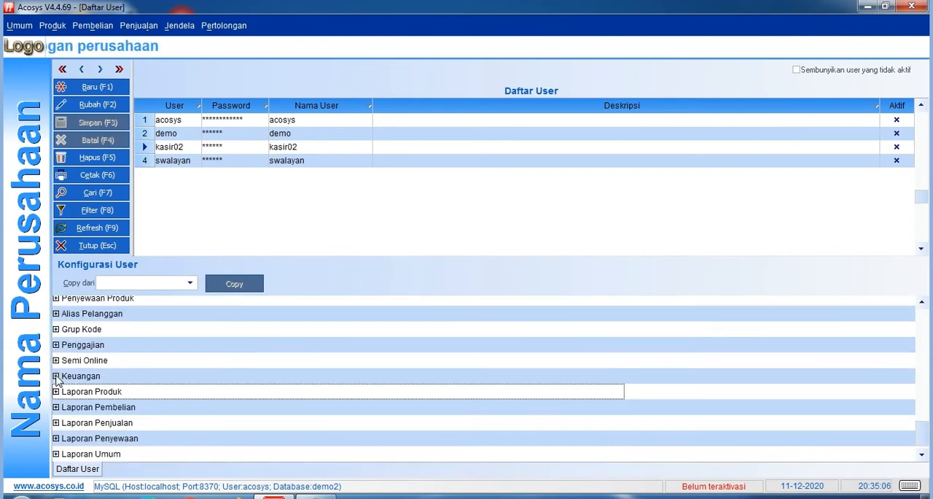
Find and expand the Persediaan permission group and look through its entries for the stock adjustment permissions.
{"action": "scroll", "coordinate": [57, 379], "scroll_direction": "up", "scroll_amount": 5}
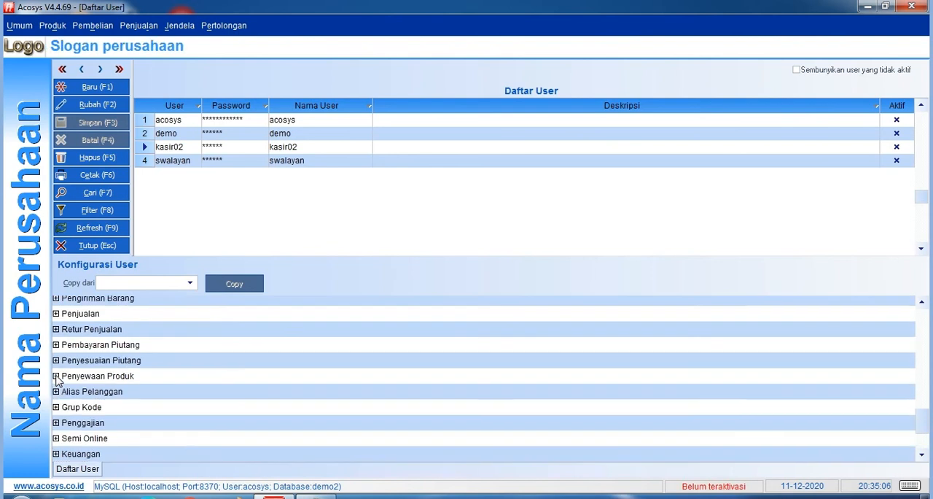
{"action": "scroll", "coordinate": [57, 379], "scroll_direction": "up", "scroll_amount": 1}
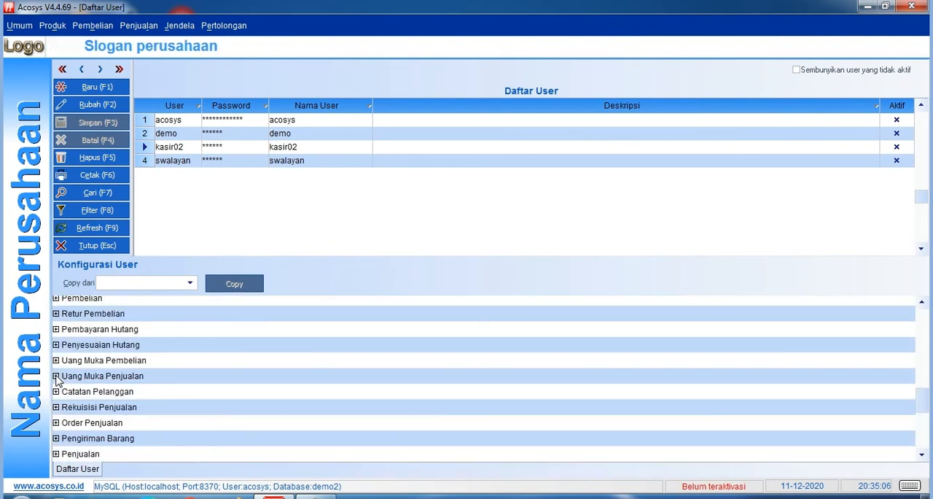
{"action": "scroll", "coordinate": [56, 379], "scroll_direction": "up", "scroll_amount": 5}
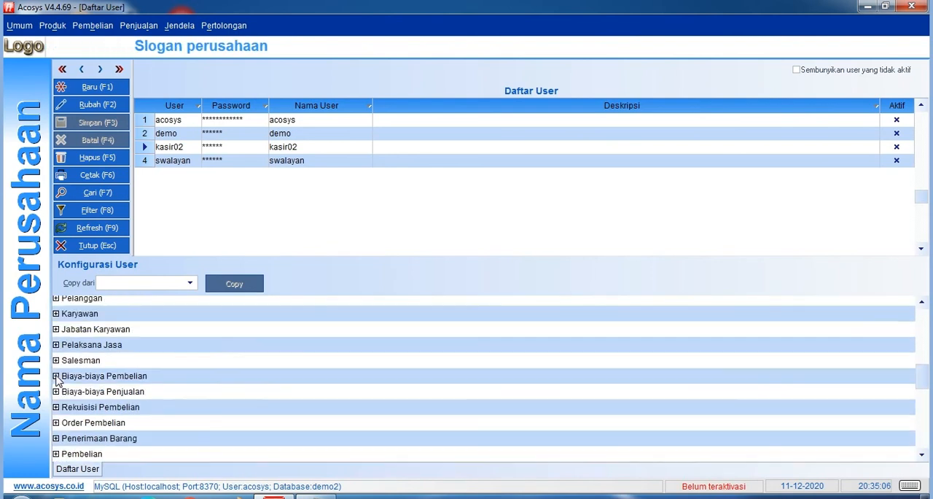
{"action": "scroll", "coordinate": [58, 381], "scroll_direction": "down", "scroll_amount": 10}
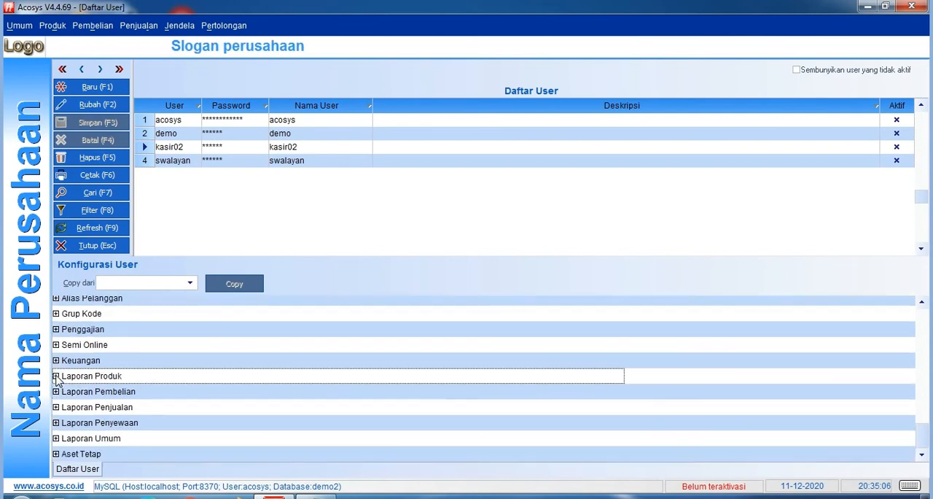
{"action": "scroll", "coordinate": [58, 381], "scroll_direction": "up", "scroll_amount": 6}
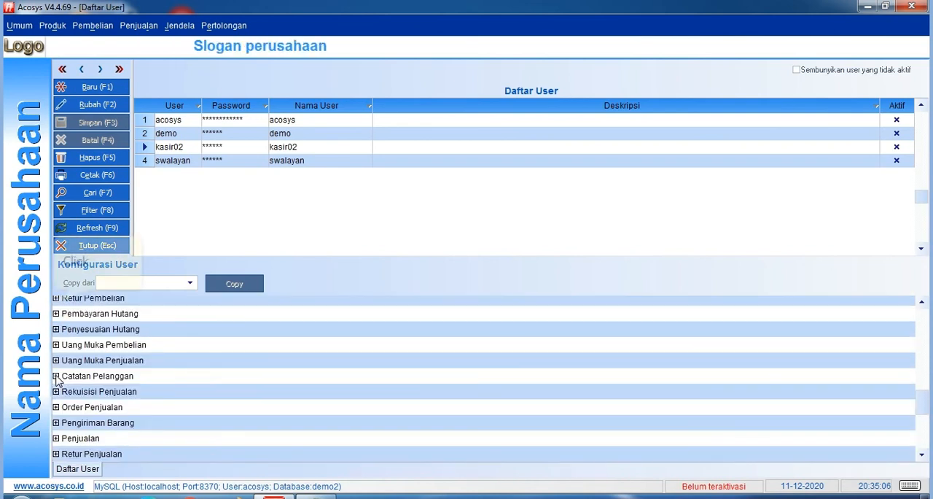
{"action": "scroll", "coordinate": [57, 379], "scroll_direction": "up", "scroll_amount": 2}
{"action": "scroll", "coordinate": [57, 379], "scroll_direction": "up", "scroll_amount": 3}
{"action": "scroll", "coordinate": [57, 379], "scroll_direction": "up", "scroll_amount": 3}
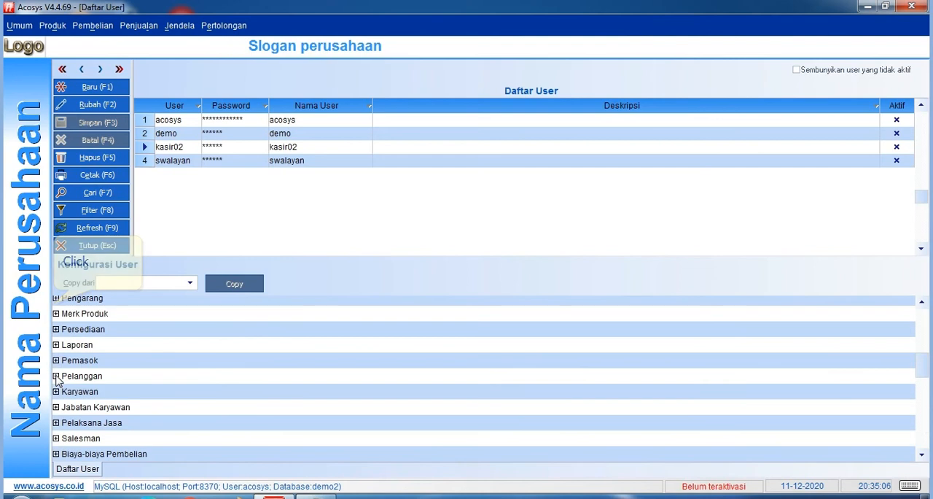
{"action": "left_click", "coordinate": [55, 328]}
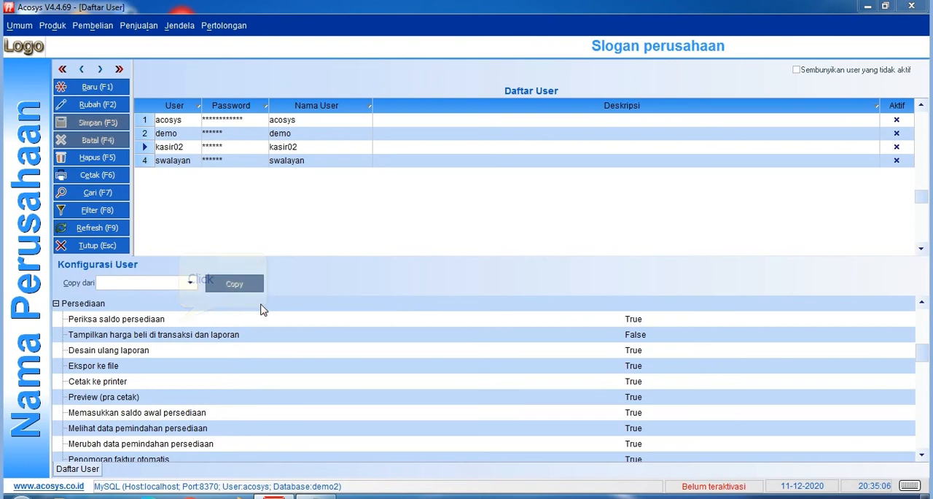
{"action": "left_click", "coordinate": [179, 321]}
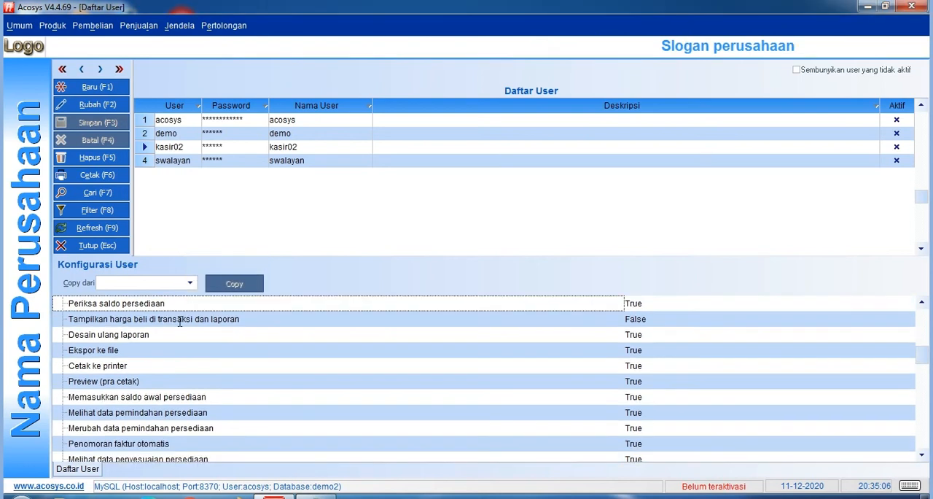
{"action": "scroll", "coordinate": [179, 321], "scroll_direction": "down", "scroll_amount": 2}
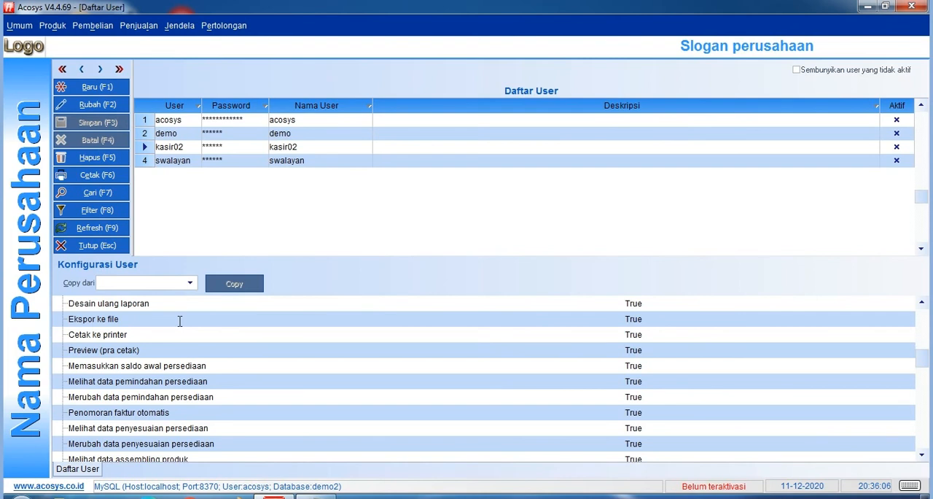
{"action": "scroll", "coordinate": [179, 321], "scroll_direction": "down", "scroll_amount": 2}
{"action": "scroll", "coordinate": [179, 321], "scroll_direction": "down", "scroll_amount": 3}
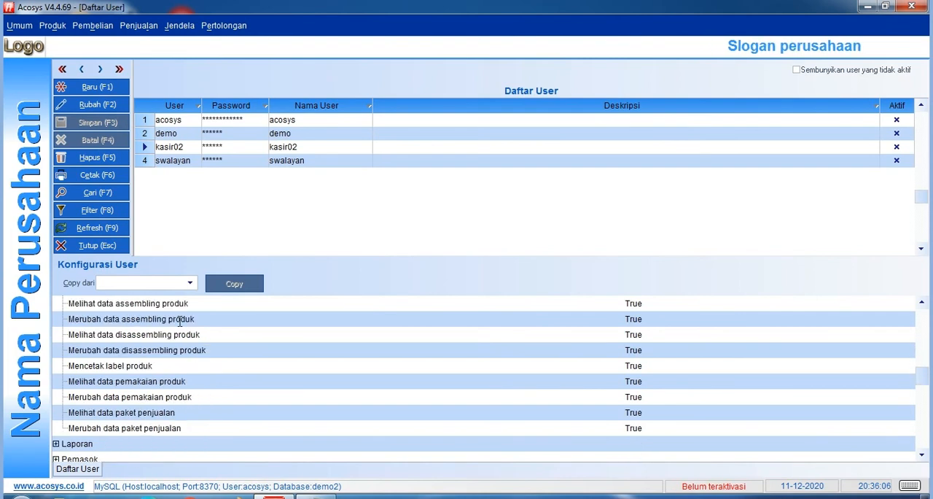
{"action": "scroll", "coordinate": [180, 321], "scroll_direction": "up", "scroll_amount": 1}
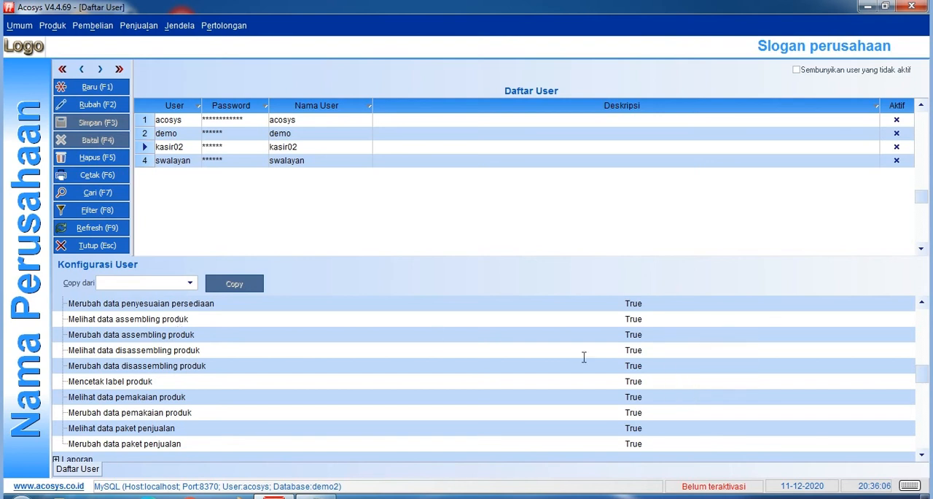
Set Melihat data penyesuaian persediaan and Merubah data penyesuaian persediaan to False for kasir02 and save the record.
{"action": "left_click", "coordinate": [665, 396]}
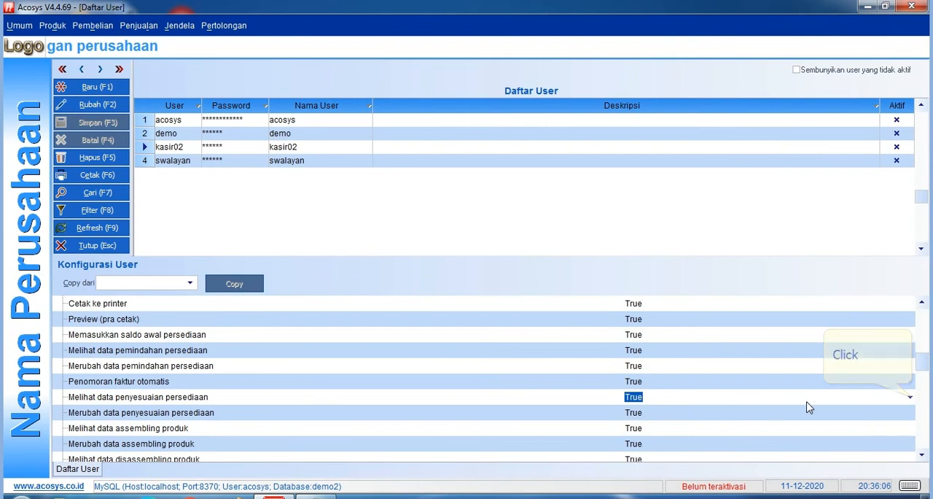
{"action": "left_click", "coordinate": [910, 400]}
{"action": "left_click", "coordinate": [857, 417]}
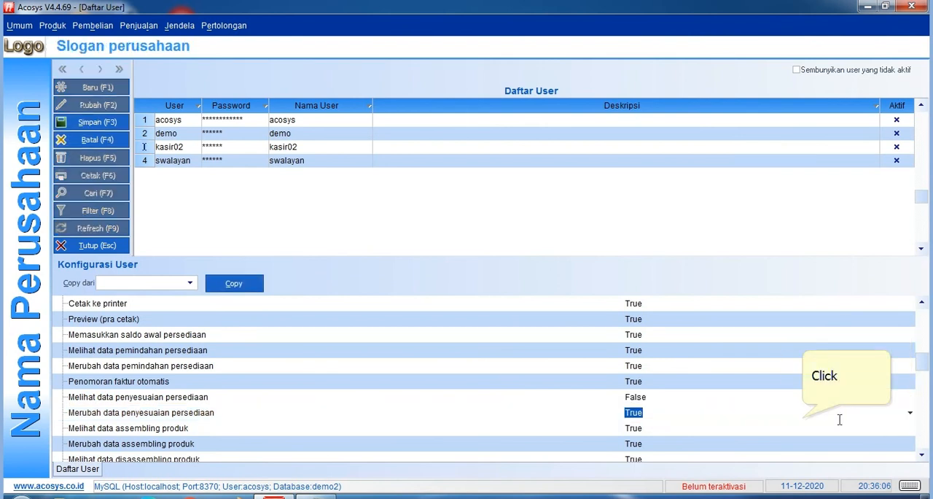
{"action": "left_click", "coordinate": [910, 412]}
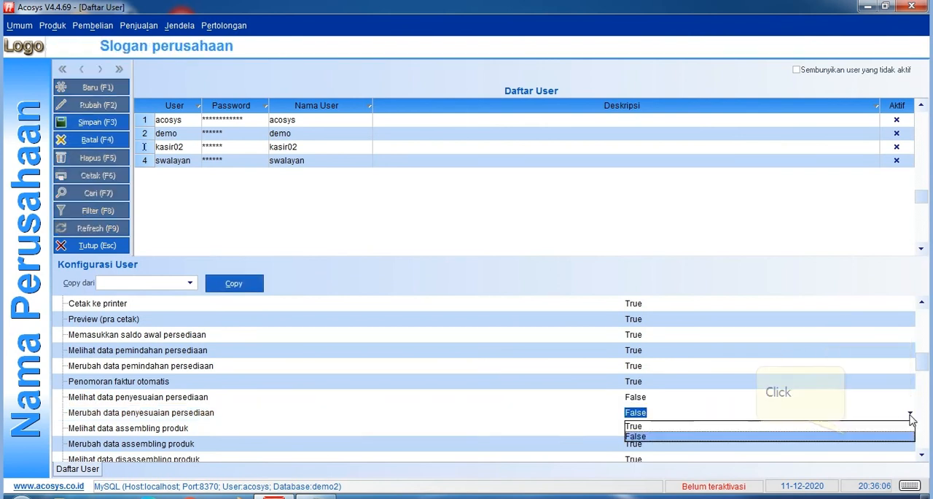
{"action": "left_click", "coordinate": [696, 433]}
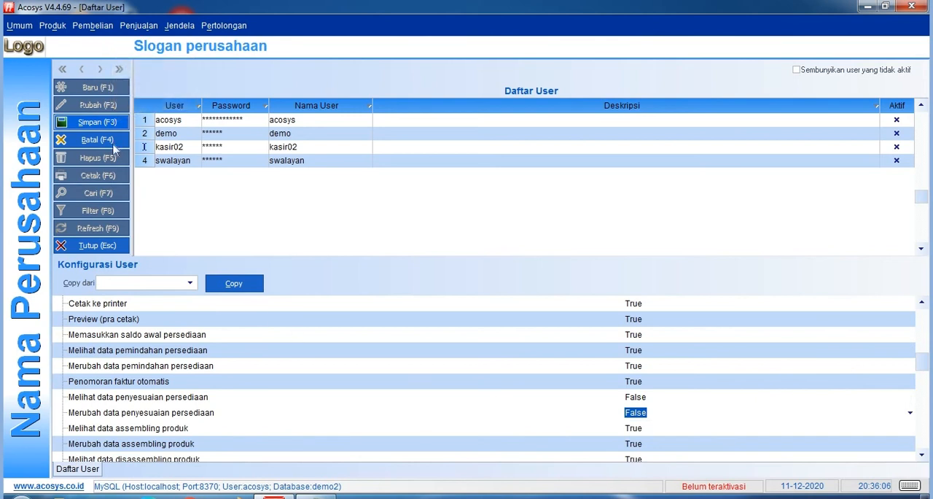
{"action": "left_click", "coordinate": [95, 121]}
{"action": "left_click", "coordinate": [442, 258]}
Check the list of menus to hide in Notepad, return to Acosys and collapse the Persediaan permission group.
{"action": "key", "text": "alt+Tab"}
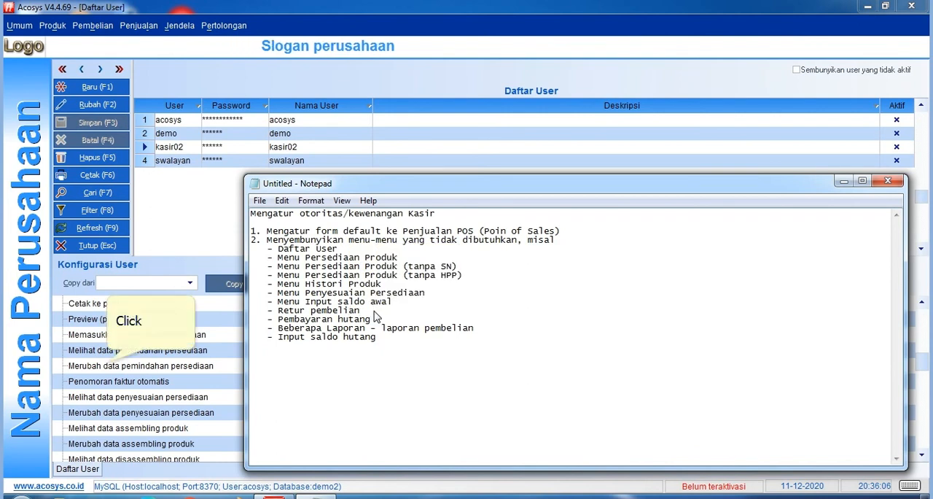
{"action": "left_click", "coordinate": [110, 363]}
{"action": "scroll", "coordinate": [110, 364], "scroll_direction": "up", "scroll_amount": 5}
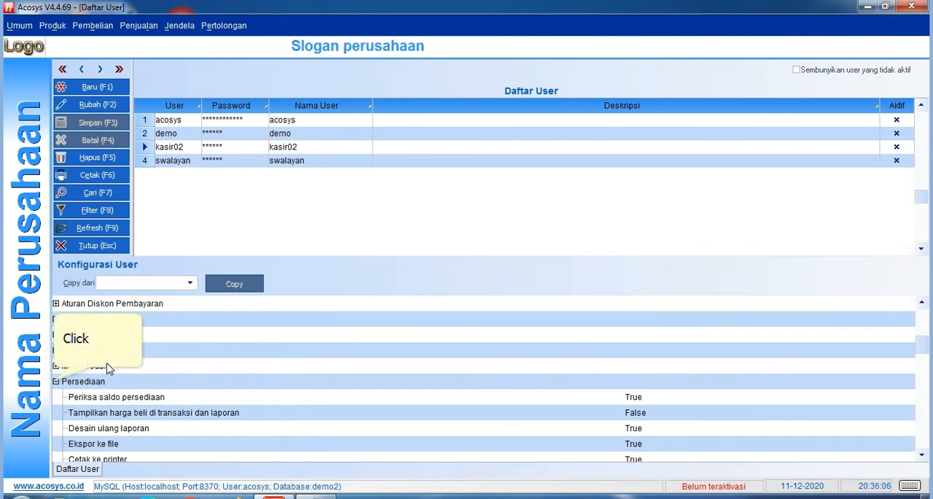
{"action": "left_click", "coordinate": [56, 382]}
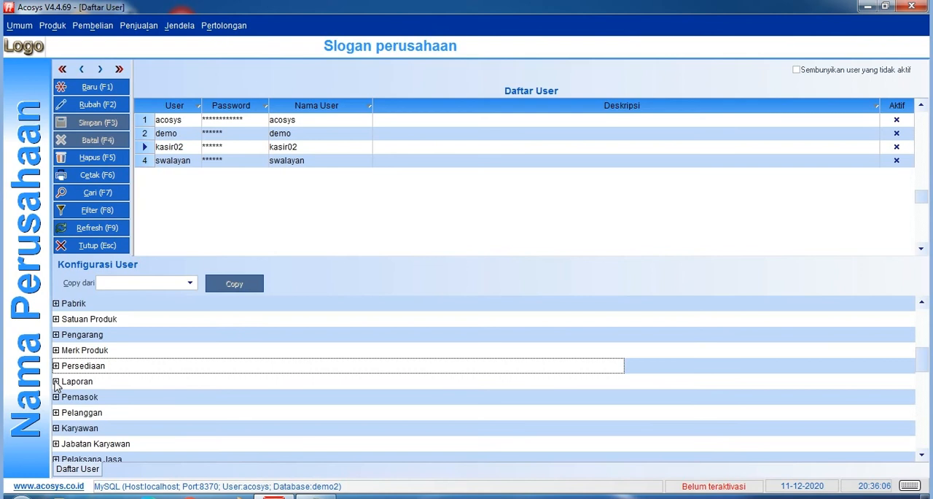
Look through the permission groups for the purchase return permissions and expand the Retur Pembelian group.
{"action": "scroll", "coordinate": [57, 387], "scroll_direction": "down", "scroll_amount": 2}
{"action": "scroll", "coordinate": [56, 386], "scroll_direction": "down", "scroll_amount": 1}
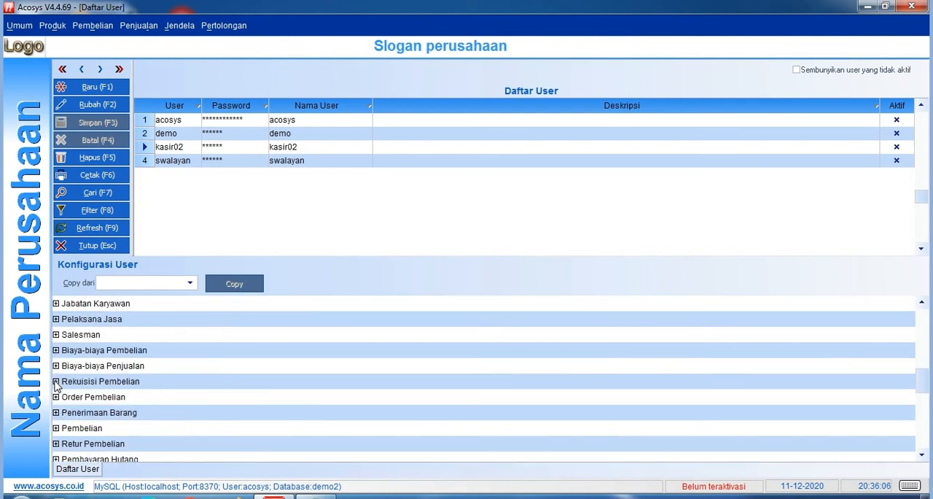
{"action": "scroll", "coordinate": [56, 386], "scroll_direction": "down", "scroll_amount": 2}
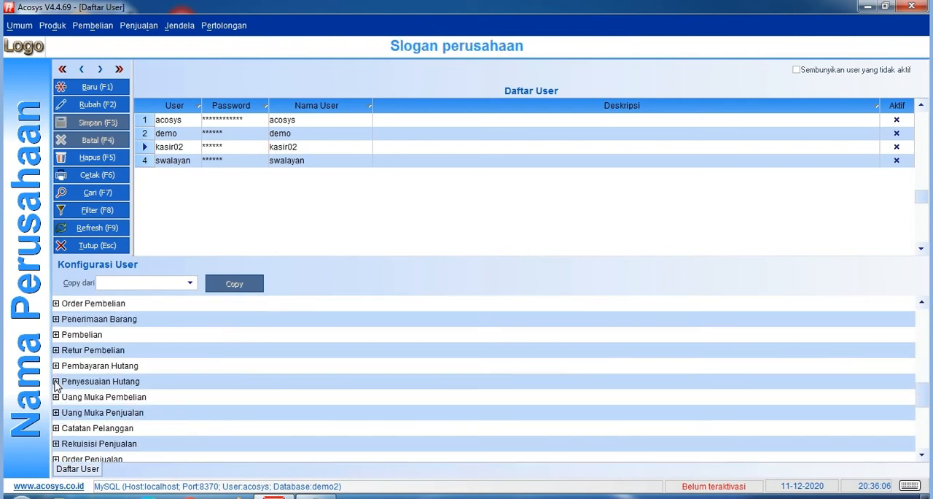
{"action": "scroll", "coordinate": [56, 386], "scroll_direction": "down", "scroll_amount": 3}
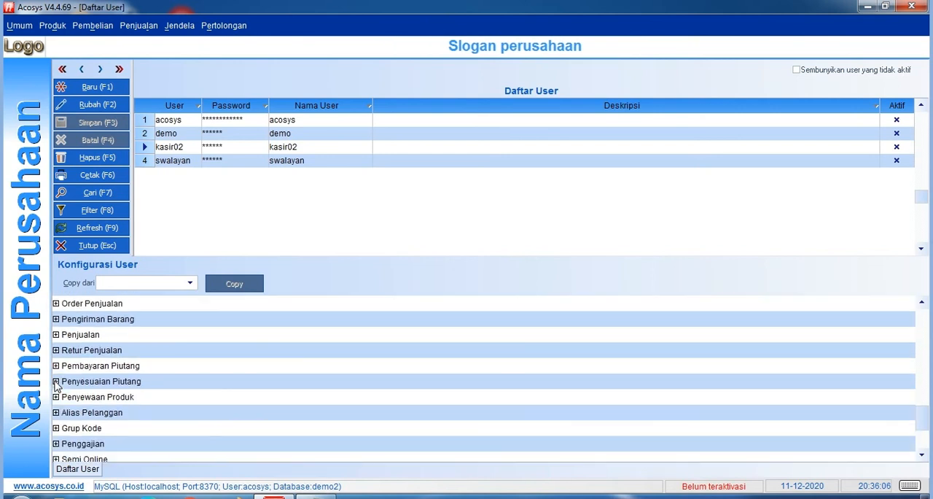
{"action": "scroll", "coordinate": [56, 386], "scroll_direction": "up", "scroll_amount": 10}
{"action": "scroll", "coordinate": [56, 386], "scroll_direction": "down", "scroll_amount": 2}
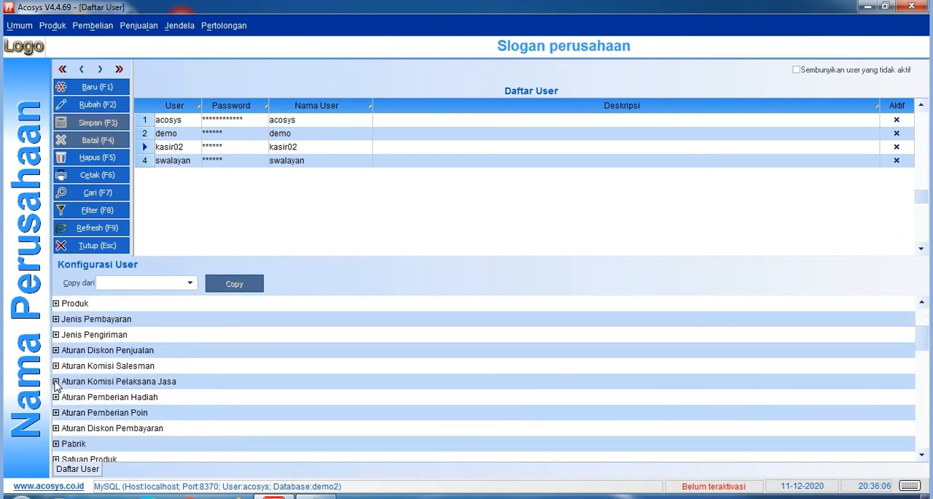
{"action": "scroll", "coordinate": [56, 386], "scroll_direction": "down", "scroll_amount": 2}
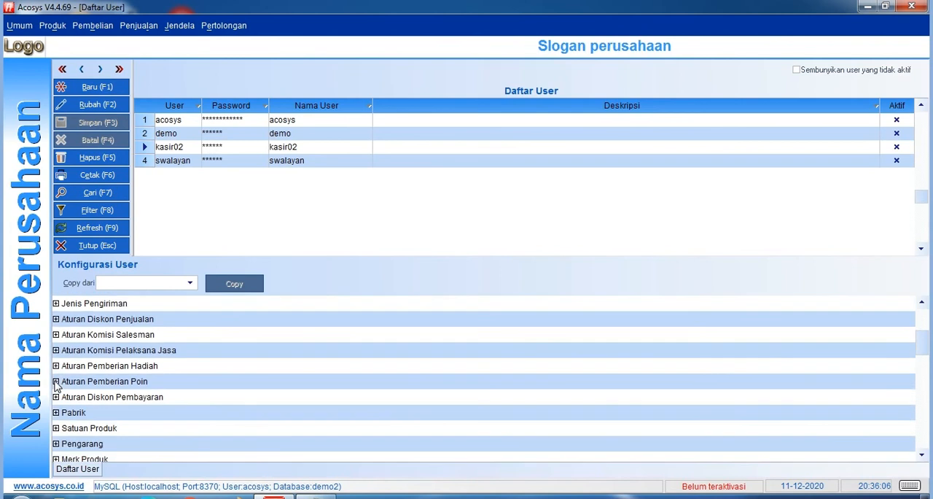
{"action": "scroll", "coordinate": [56, 387], "scroll_direction": "down", "scroll_amount": 2}
{"action": "scroll", "coordinate": [56, 386], "scroll_direction": "down", "scroll_amount": 1}
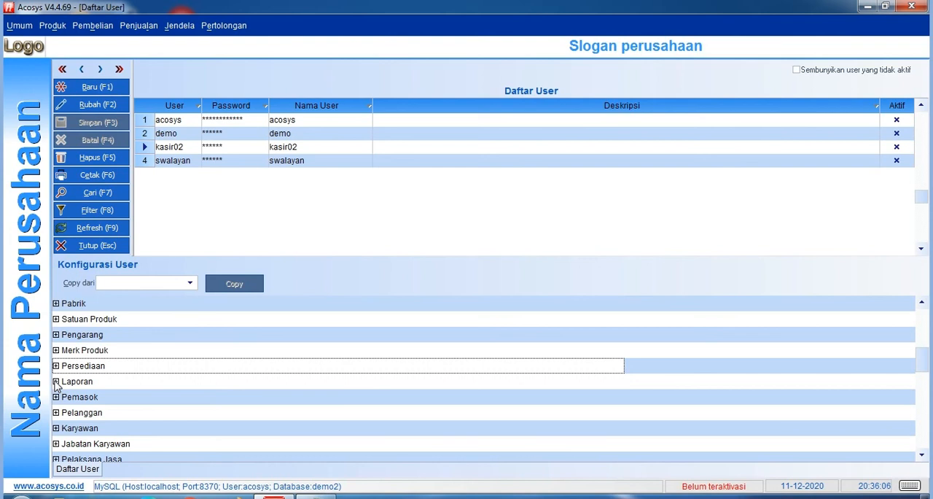
{"action": "scroll", "coordinate": [57, 386], "scroll_direction": "down", "scroll_amount": 3}
{"action": "scroll", "coordinate": [56, 386], "scroll_direction": "down", "scroll_amount": 3}
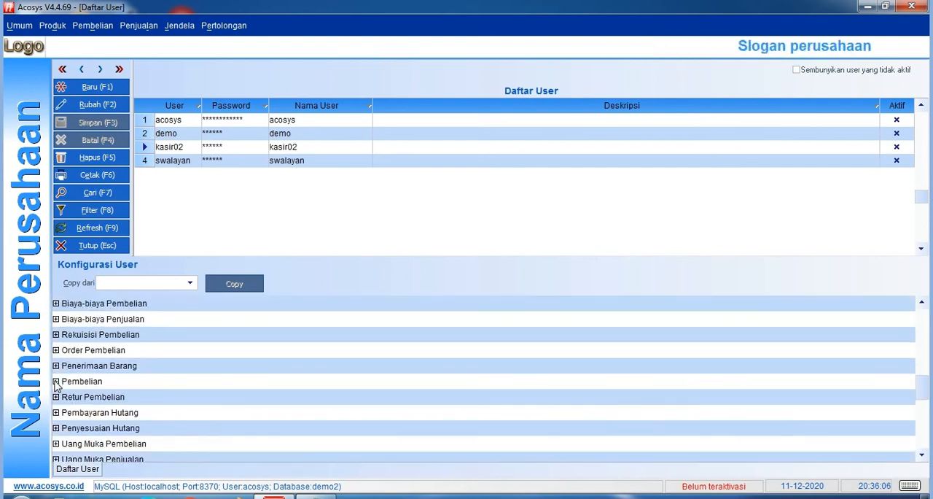
{"action": "scroll", "coordinate": [56, 386], "scroll_direction": "down", "scroll_amount": 1}
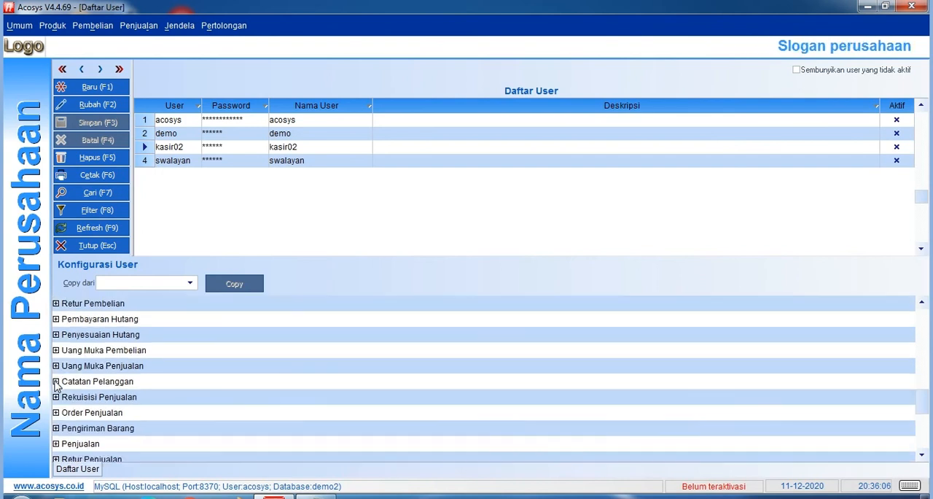
{"action": "scroll", "coordinate": [56, 386], "scroll_direction": "down", "scroll_amount": 2}
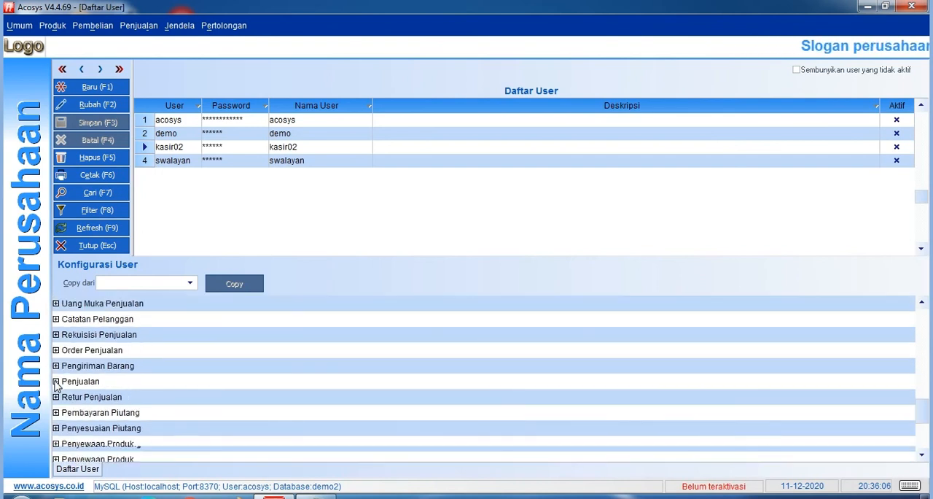
{"action": "scroll", "coordinate": [56, 386], "scroll_direction": "down", "scroll_amount": 2}
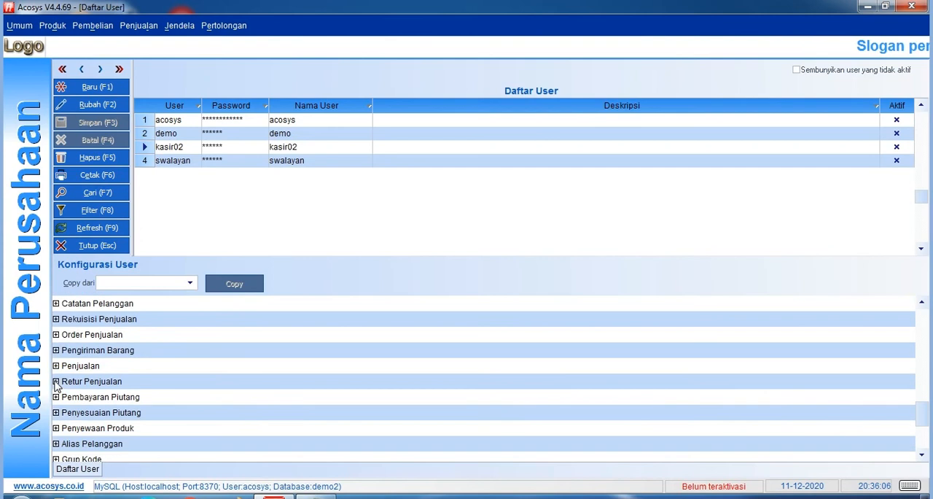
{"action": "scroll", "coordinate": [56, 386], "scroll_direction": "up", "scroll_amount": 2}
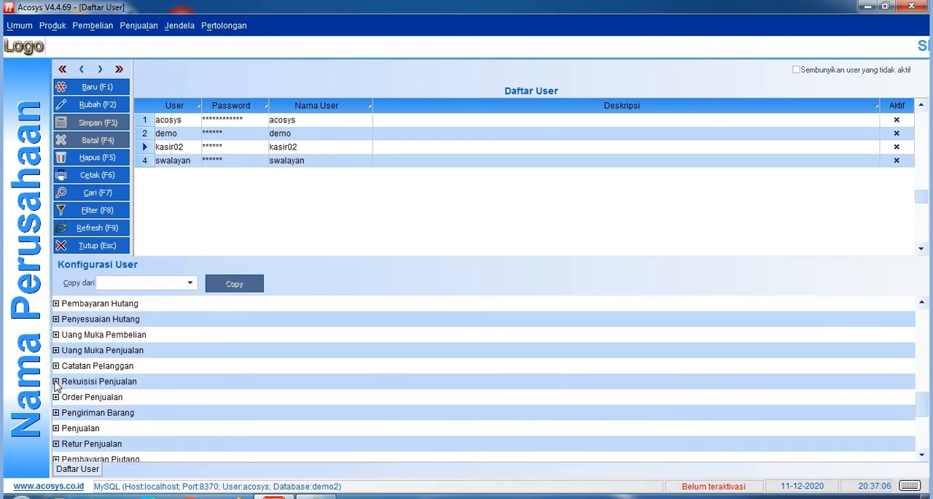
{"action": "scroll", "coordinate": [56, 386], "scroll_direction": "up", "scroll_amount": 1}
{"action": "scroll", "coordinate": [56, 386], "scroll_direction": "up", "scroll_amount": 1}
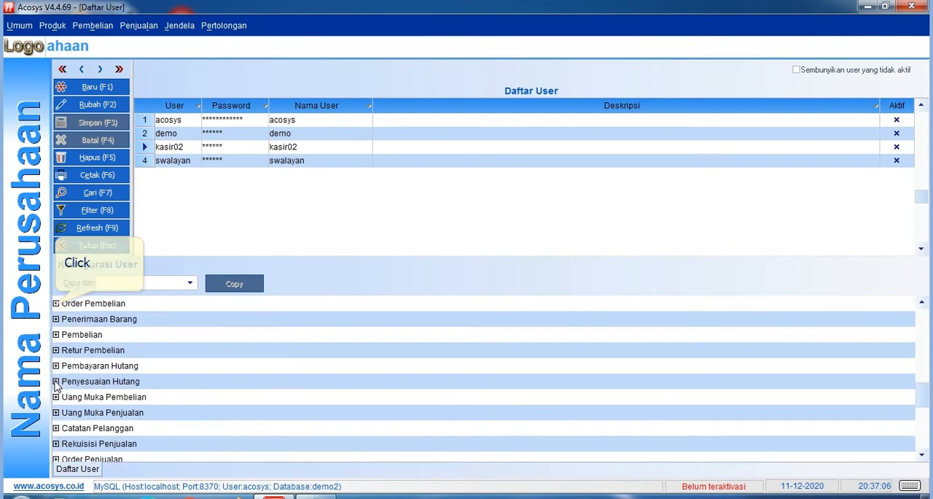
{"action": "left_click", "coordinate": [55, 304]}
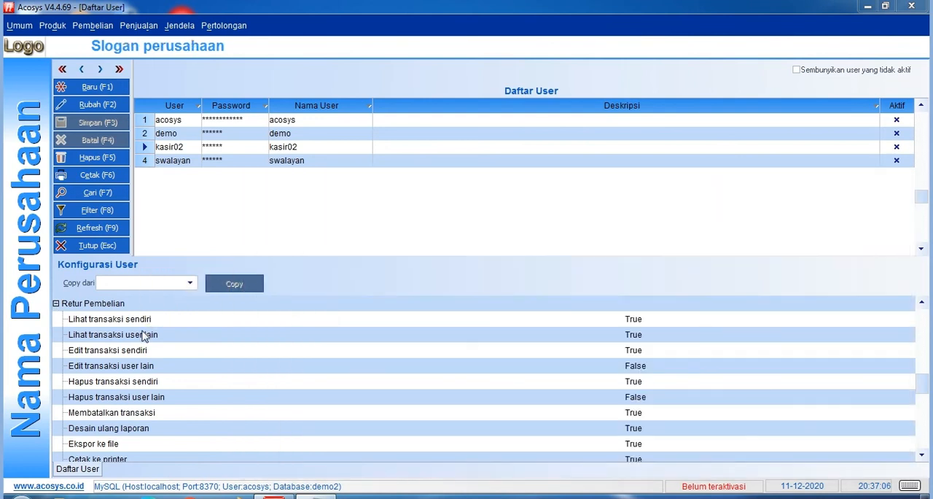
Set Lihat transaksi sendiri and Lihat transaksi user lain under Retur Pembelian to False for kasir02.
{"action": "left_click", "coordinate": [122, 319]}
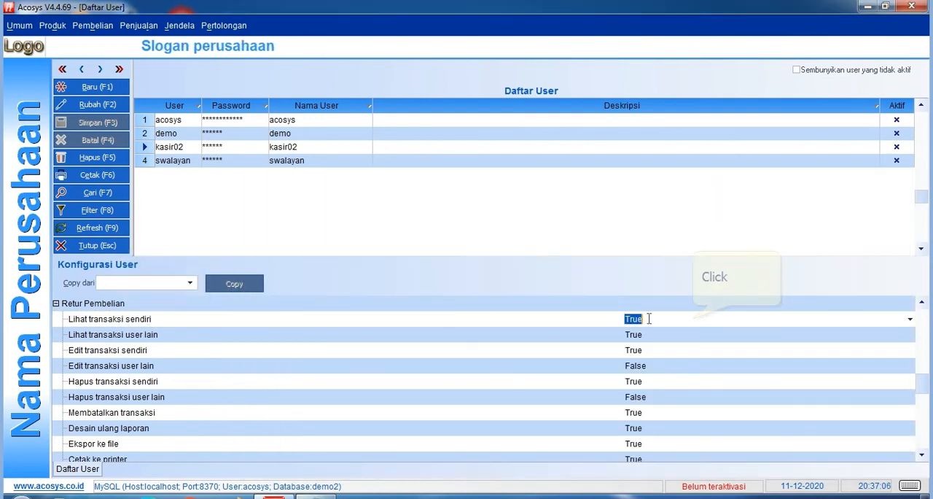
{"action": "left_click", "coordinate": [693, 319]}
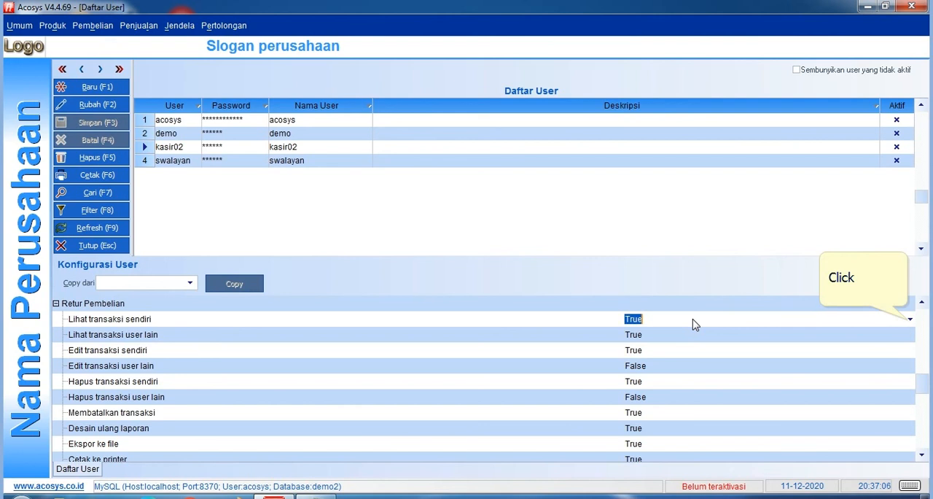
{"action": "left_click", "coordinate": [909, 320]}
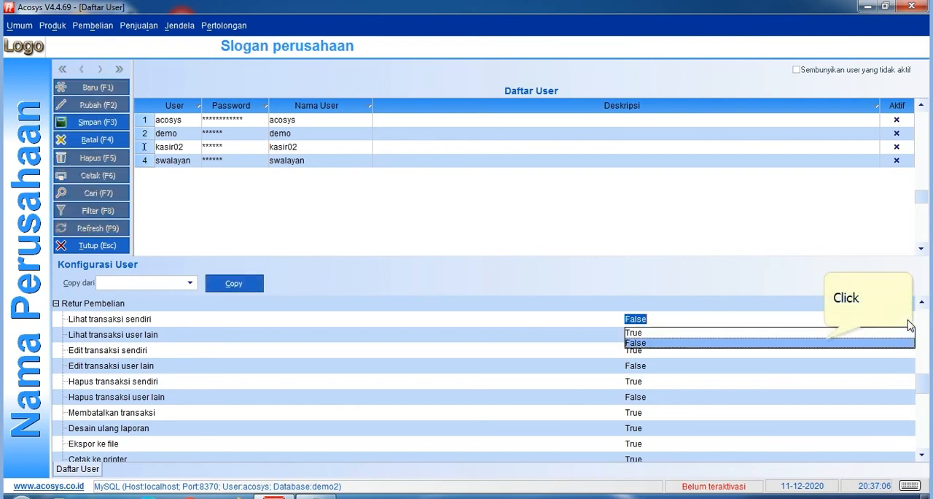
{"action": "left_click", "coordinate": [825, 337]}
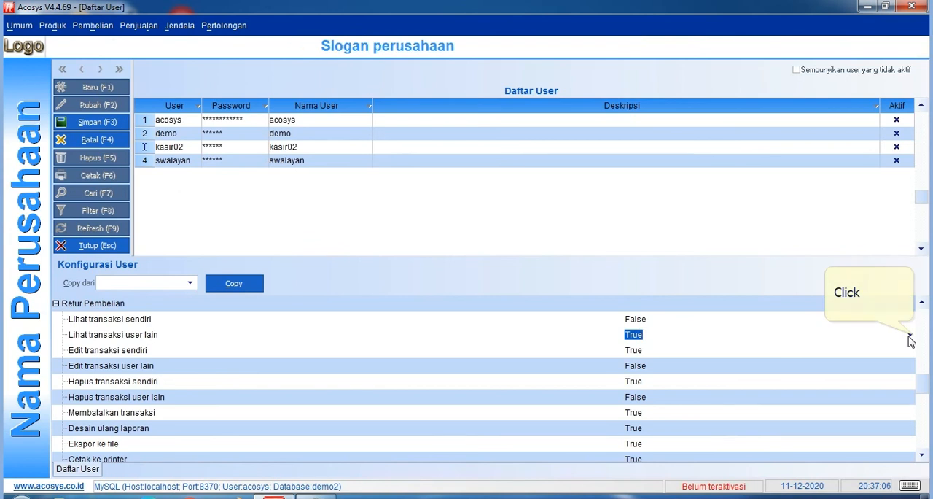
{"action": "left_click", "coordinate": [909, 337]}
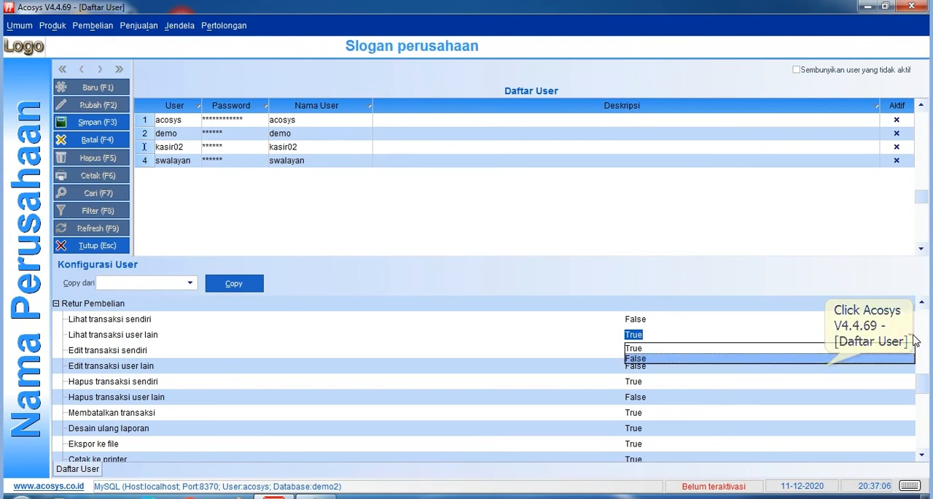
{"action": "left_click", "coordinate": [827, 372]}
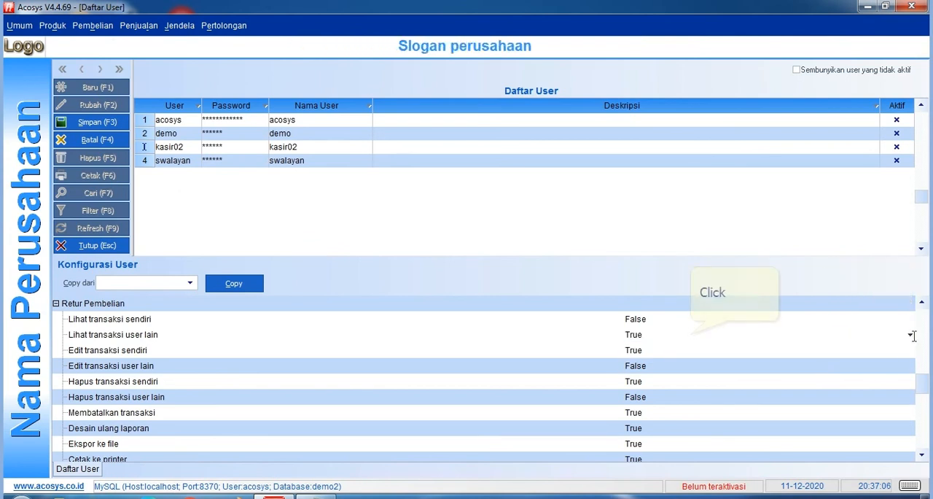
{"action": "left_click", "coordinate": [691, 333]}
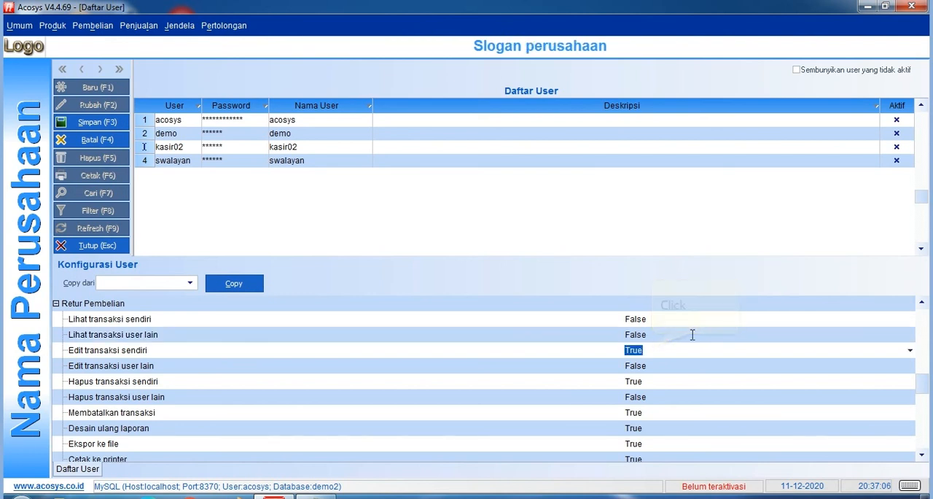
Set Edit transaksi sendiri and Hapus transaksi sendiri under Retur Pembelian to False and save the kasir02 record.
{"action": "left_click", "coordinate": [652, 350]}
{"action": "left_click", "coordinate": [909, 350]}
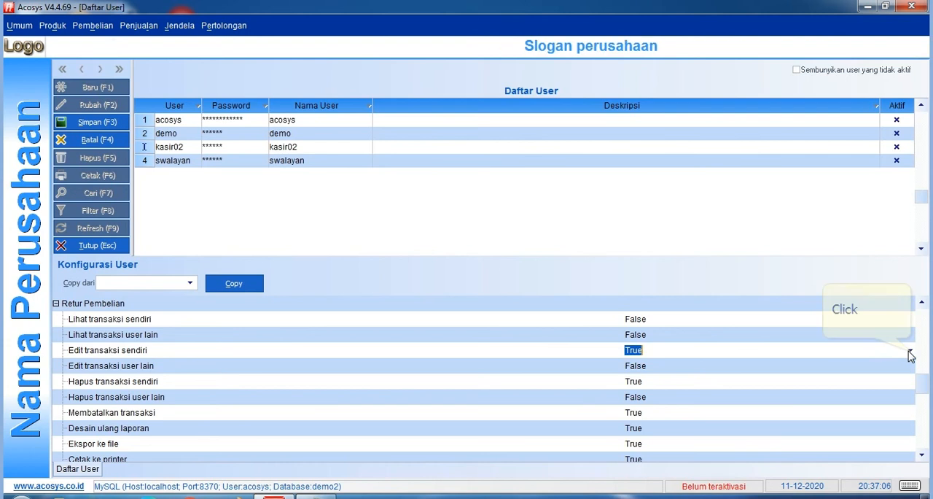
{"action": "left_click", "coordinate": [854, 365]}
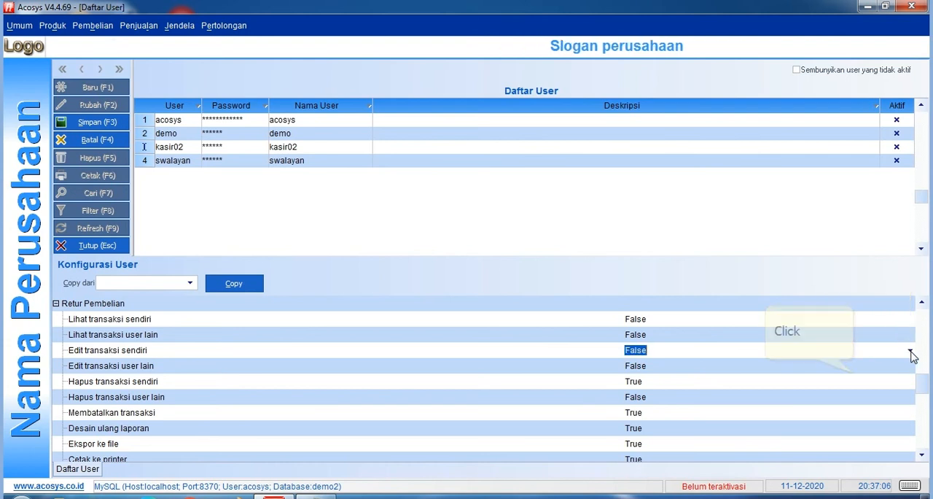
{"action": "left_click", "coordinate": [856, 380]}
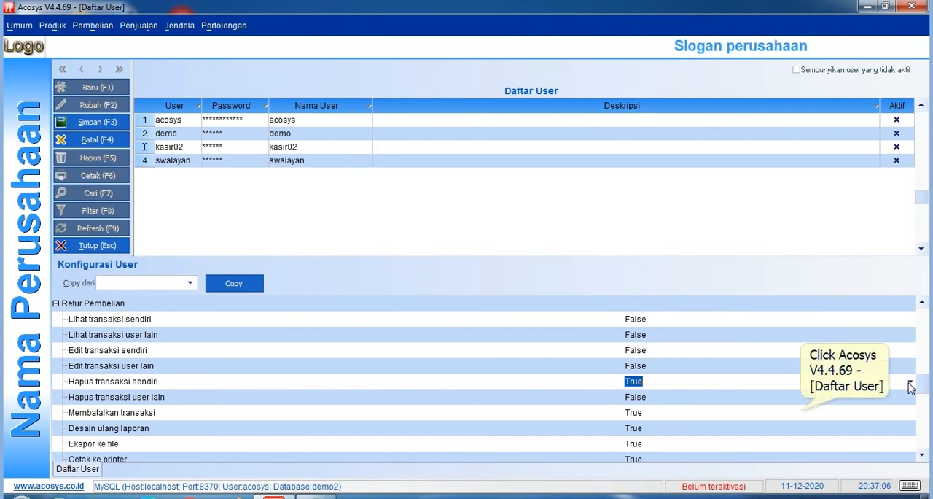
{"action": "left_click", "coordinate": [690, 384]}
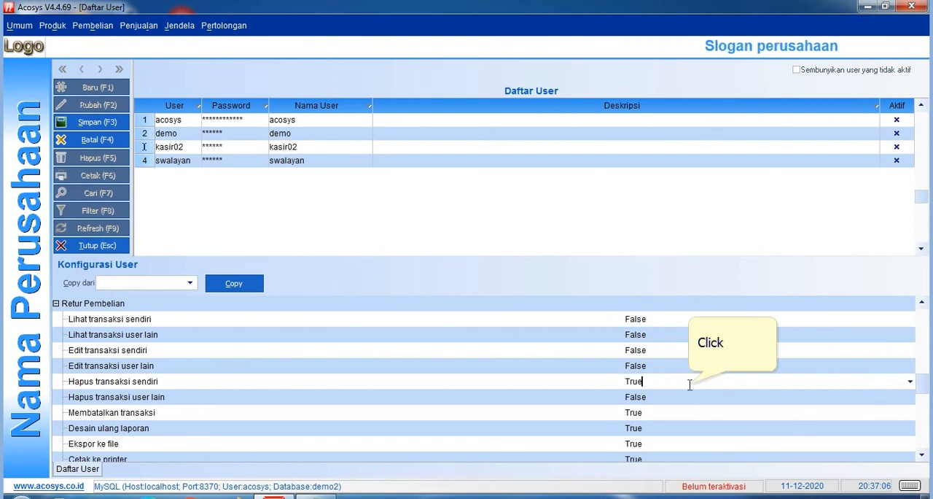
{"action": "double_click", "coordinate": [689, 384]}
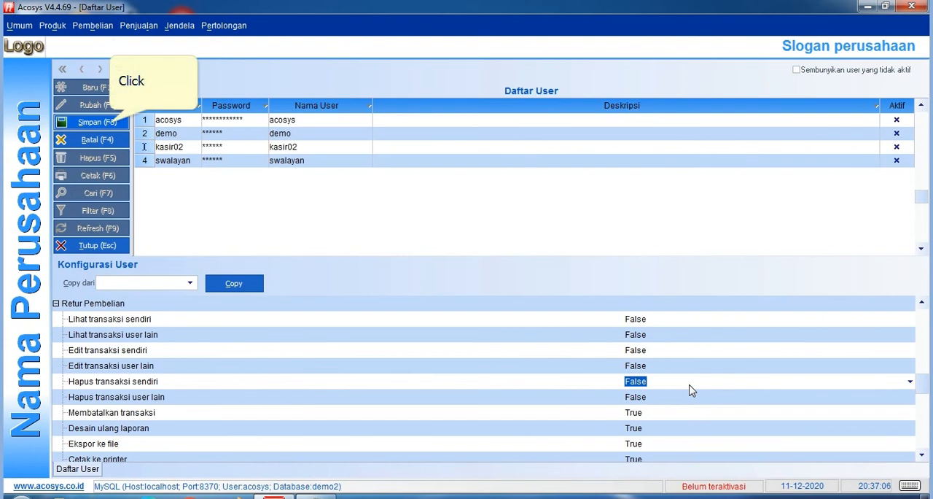
{"action": "left_click", "coordinate": [111, 128]}
Switch to Notepad and check which menus follow Retur pembelian in the list of menus to hide.
{"action": "left_click", "coordinate": [452, 256]}
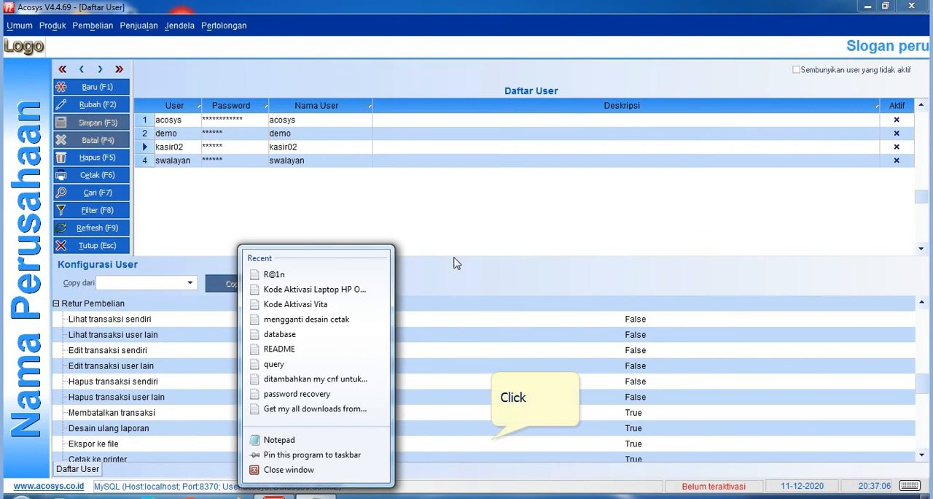
{"action": "left_click", "coordinate": [493, 439]}
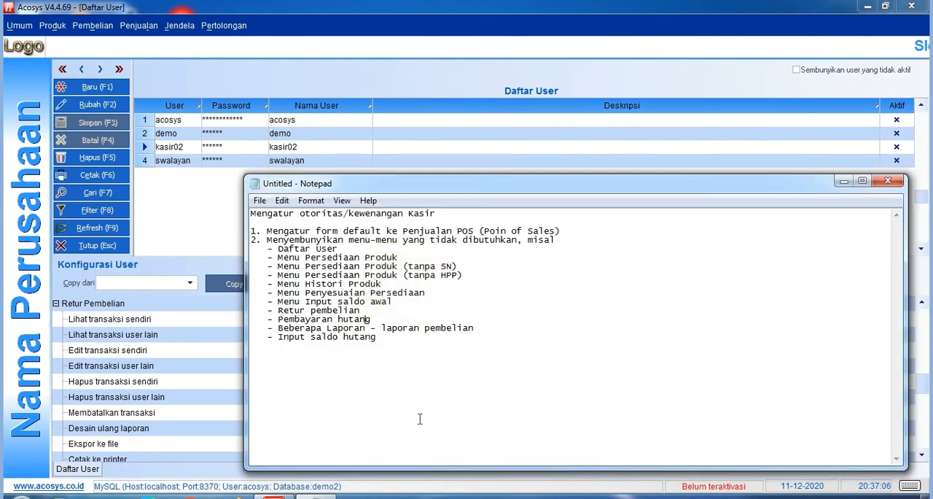
{"action": "left_click", "coordinate": [367, 318]}
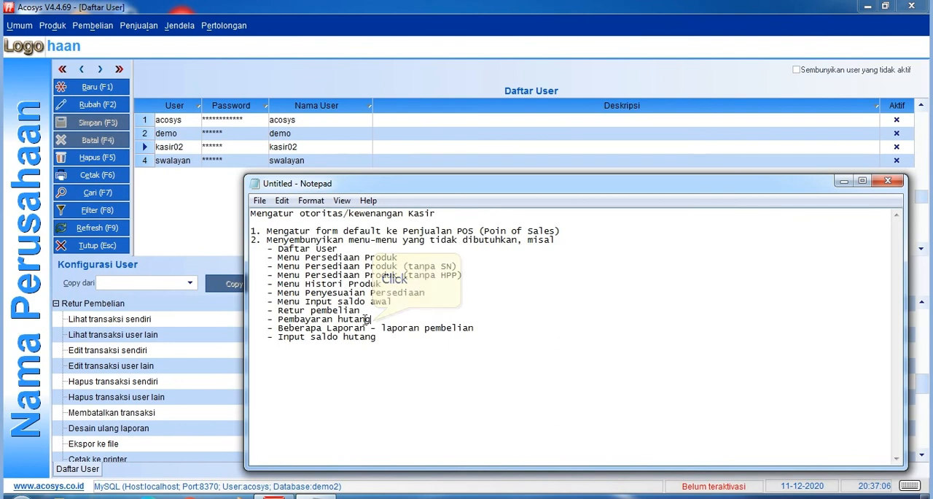
{"action": "left_click", "coordinate": [398, 303]}
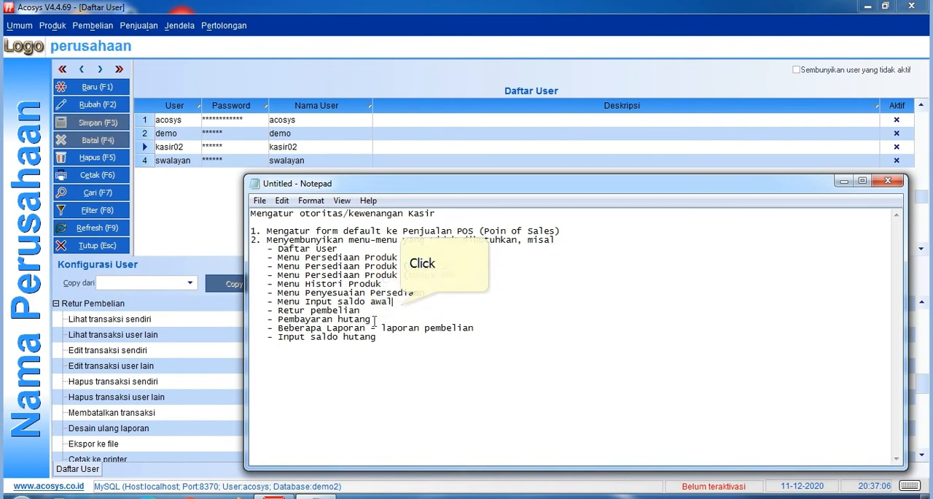
Return to Acosys, collapse the Retur Pembelian group and expand the Pembayaran Hutang group.
{"action": "left_click", "coordinate": [59, 304]}
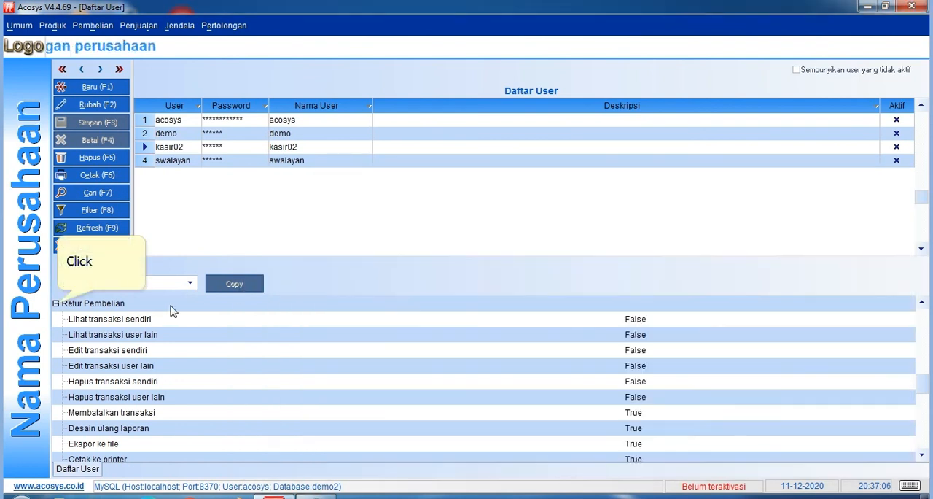
{"action": "left_click", "coordinate": [56, 304]}
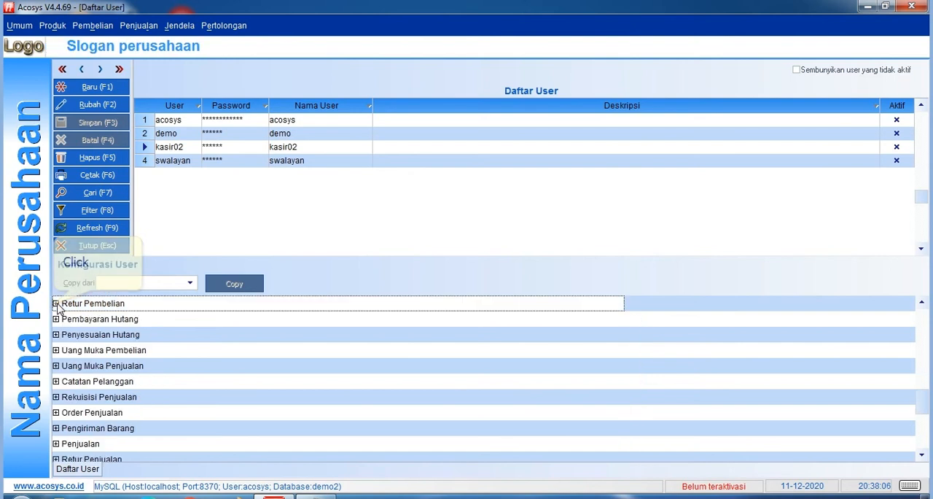
{"action": "scroll", "coordinate": [57, 303], "scroll_direction": "down", "scroll_amount": 1}
{"action": "left_click", "coordinate": [57, 304]}
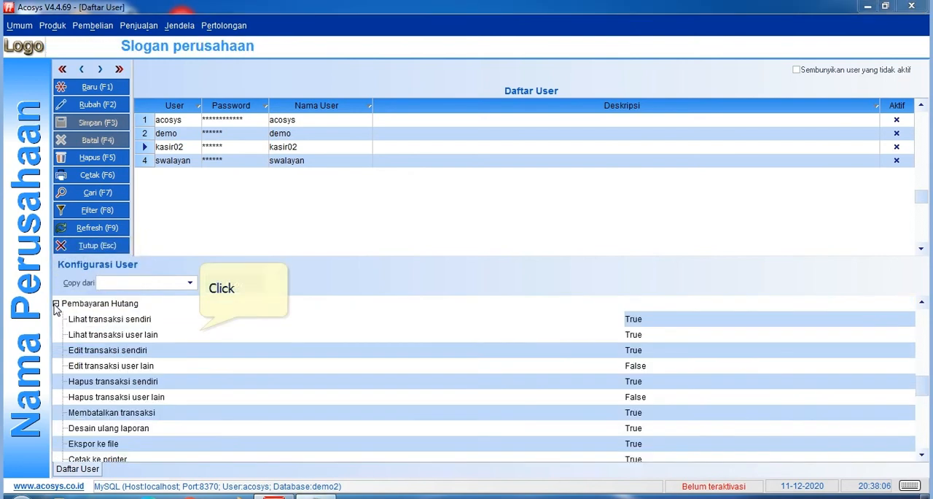
Set Lihat transaksi sendiri and Lihat transaksi user lain under Pembayaran Hutang to False for kasir02.
{"action": "left_click", "coordinate": [180, 321]}
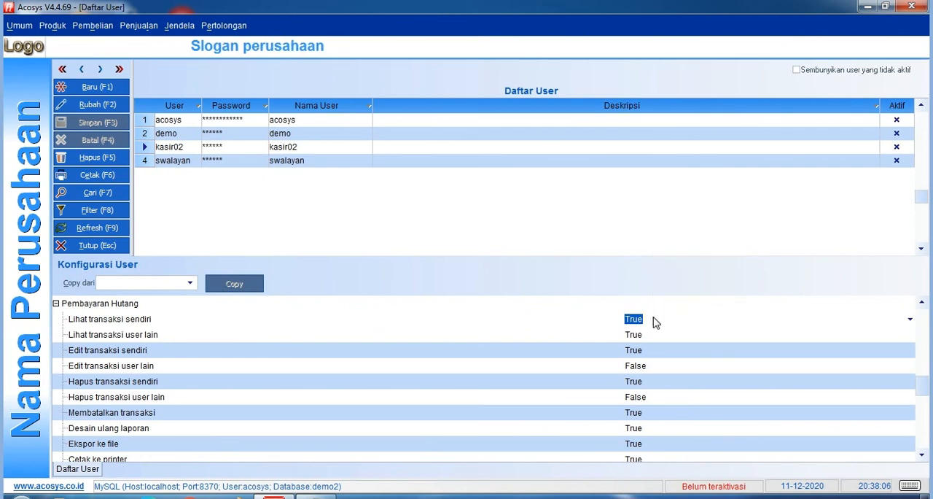
{"action": "left_click", "coordinate": [910, 319]}
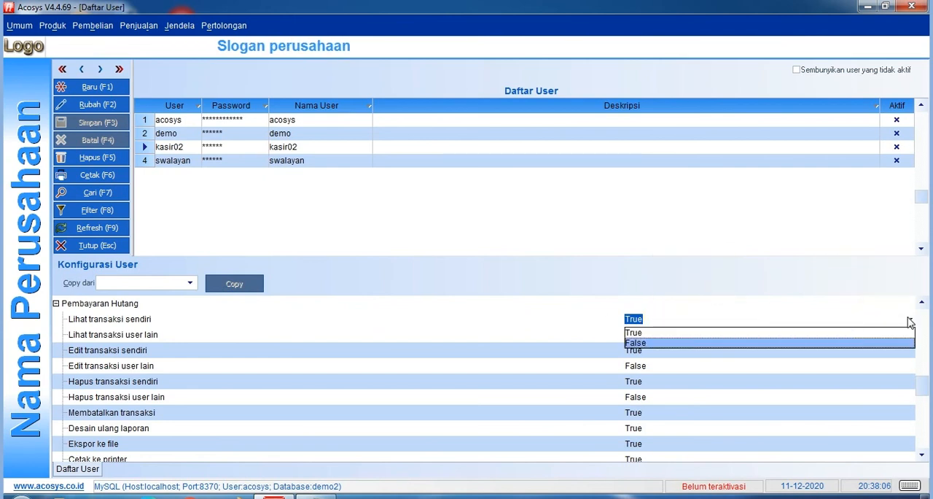
{"action": "left_click", "coordinate": [860, 341]}
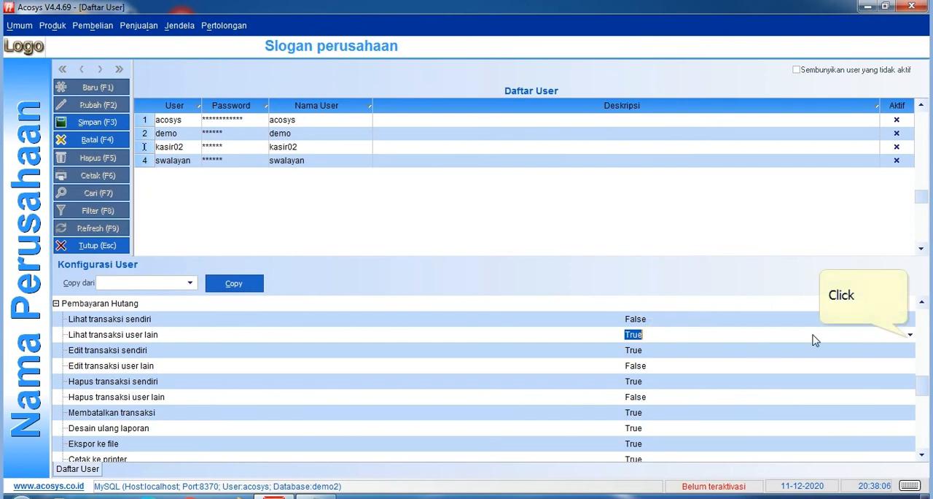
{"action": "left_click", "coordinate": [911, 337]}
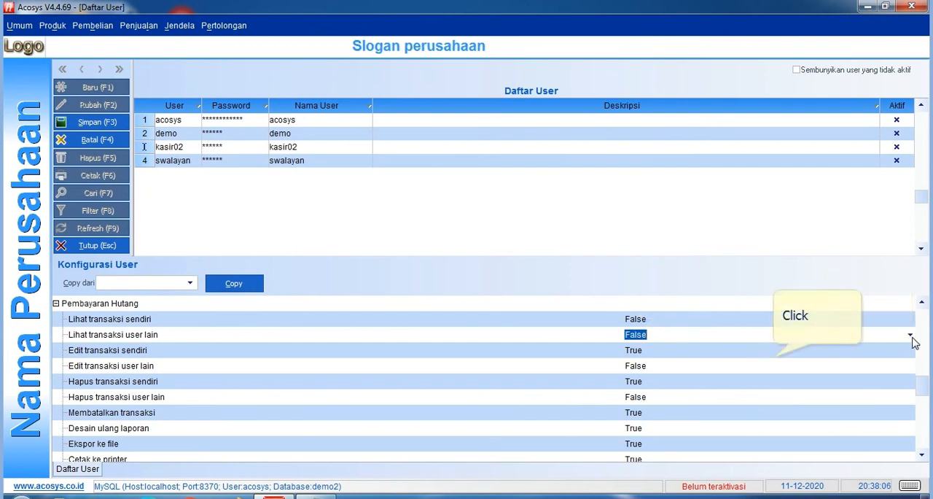
{"action": "left_click", "coordinate": [775, 357]}
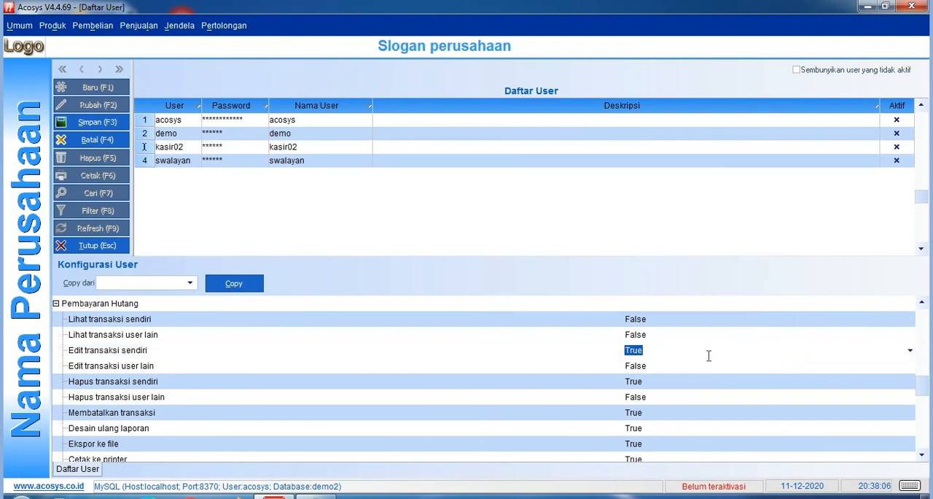
Set Edit transaksi sendiri and Hapus transaksi sendiri under Pembayaran Hutang to False and save the kasir02 record.
{"action": "left_click", "coordinate": [910, 350]}
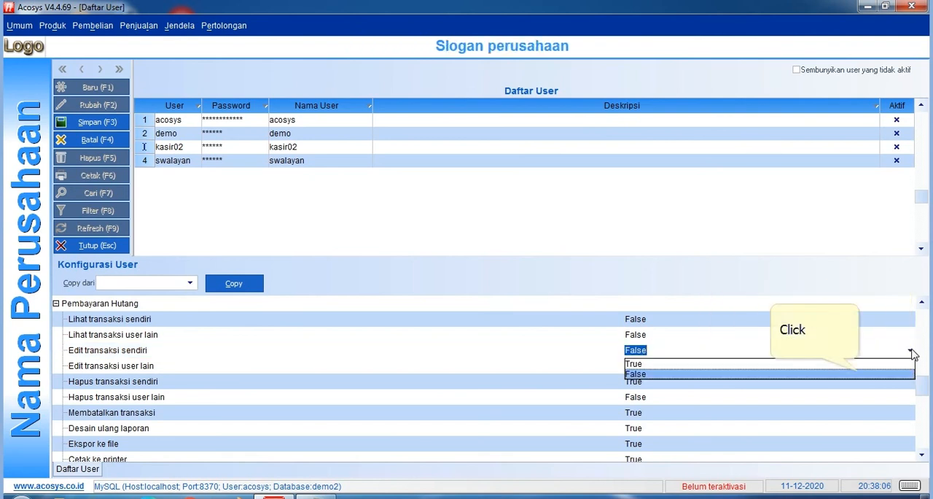
{"action": "left_click", "coordinate": [860, 373]}
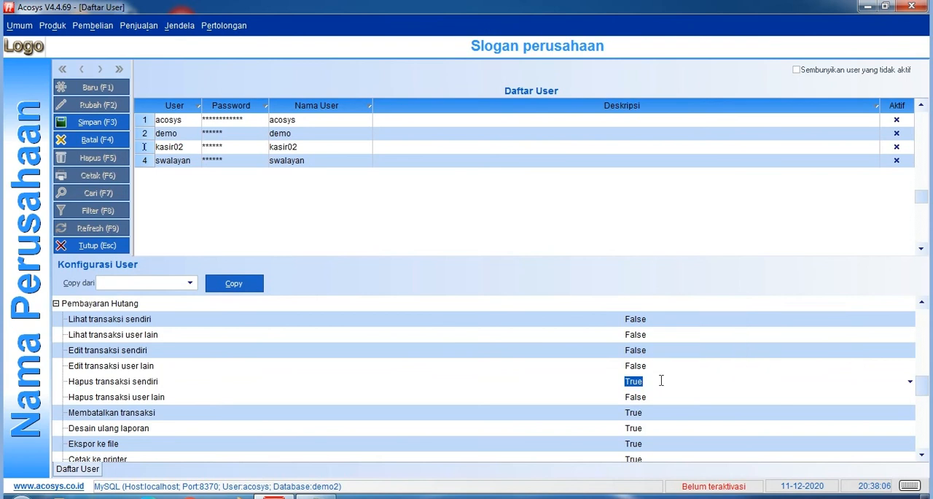
{"action": "left_click", "coordinate": [910, 380]}
{"action": "left_click", "coordinate": [844, 405]}
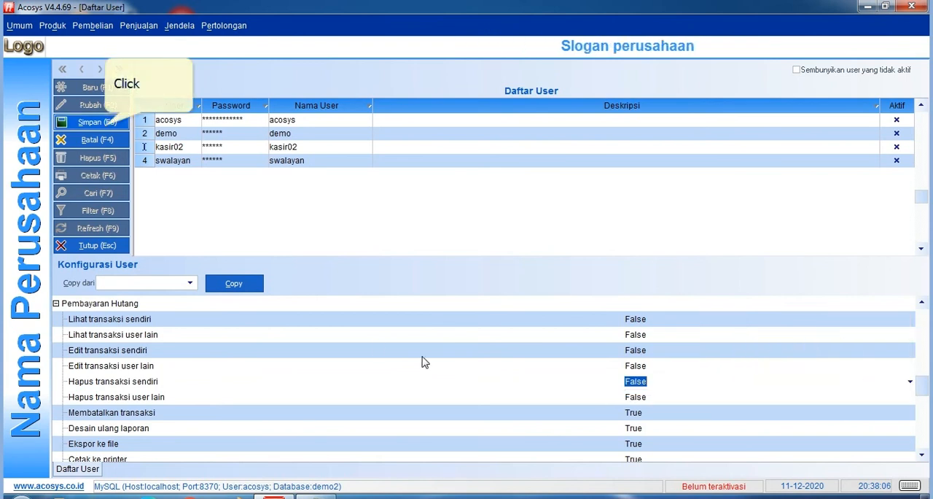
{"action": "left_click", "coordinate": [94, 122]}
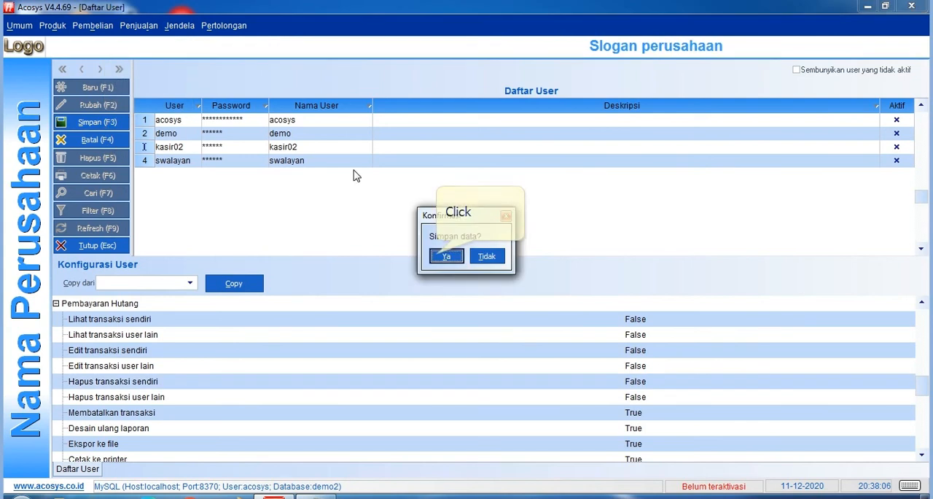
{"action": "left_click", "coordinate": [446, 256]}
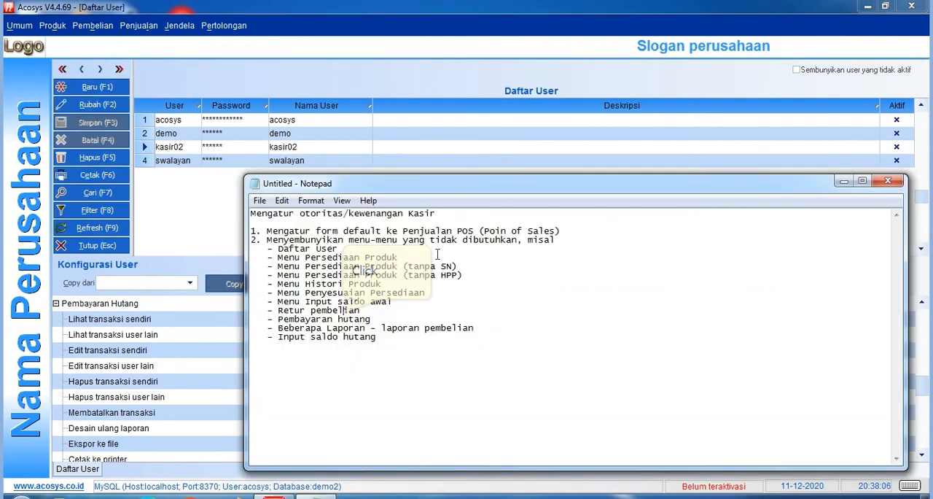
Check in Notepad which menus follow Pembayaran hutang in the list of menus to hide, and return to Acosys.
{"action": "left_click", "coordinate": [376, 315]}
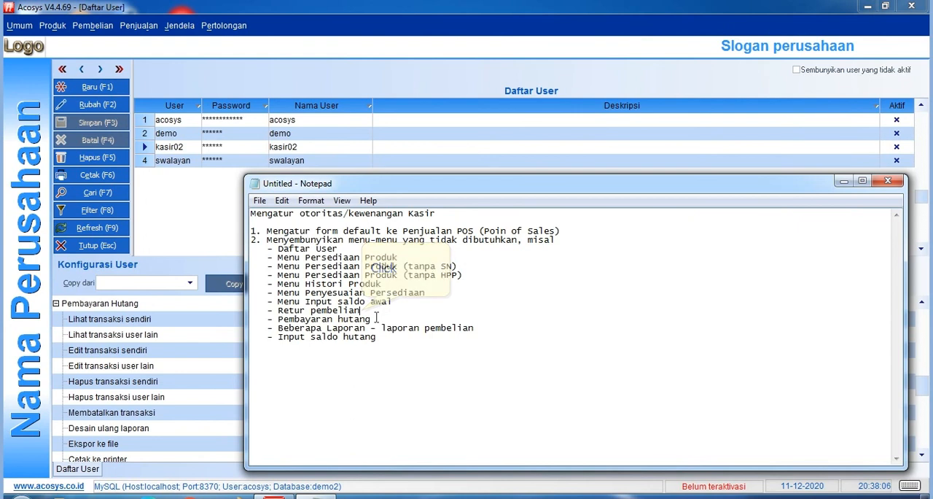
{"action": "left_click", "coordinate": [278, 327]}
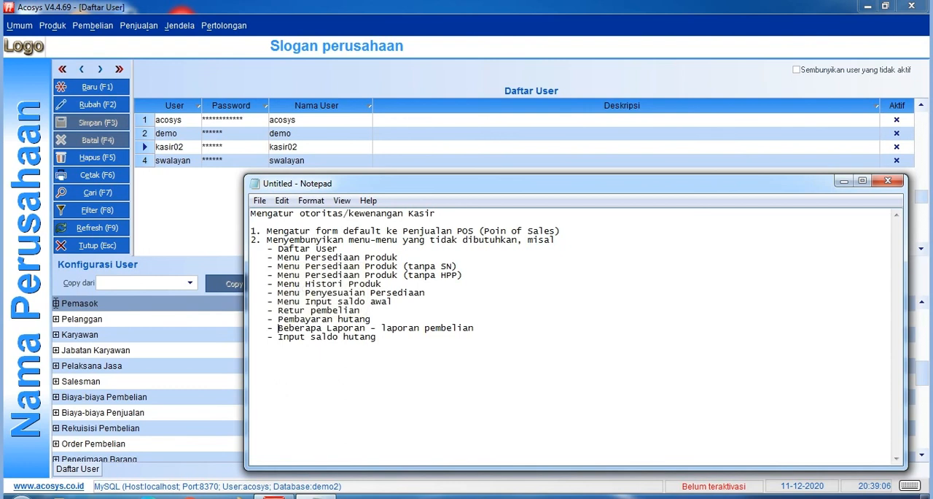
{"action": "key", "text": "alt+Tab"}
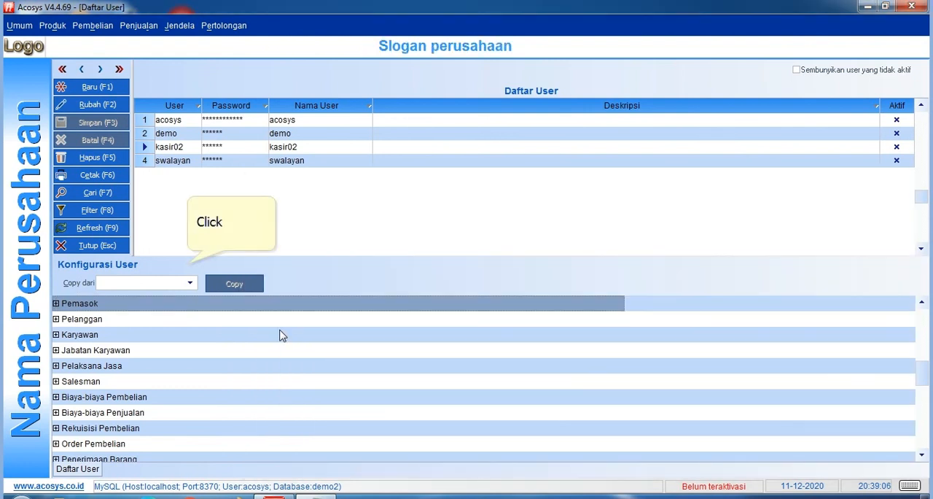
{"action": "left_click", "coordinate": [189, 265]}
{"action": "left_click", "coordinate": [78, 25]}
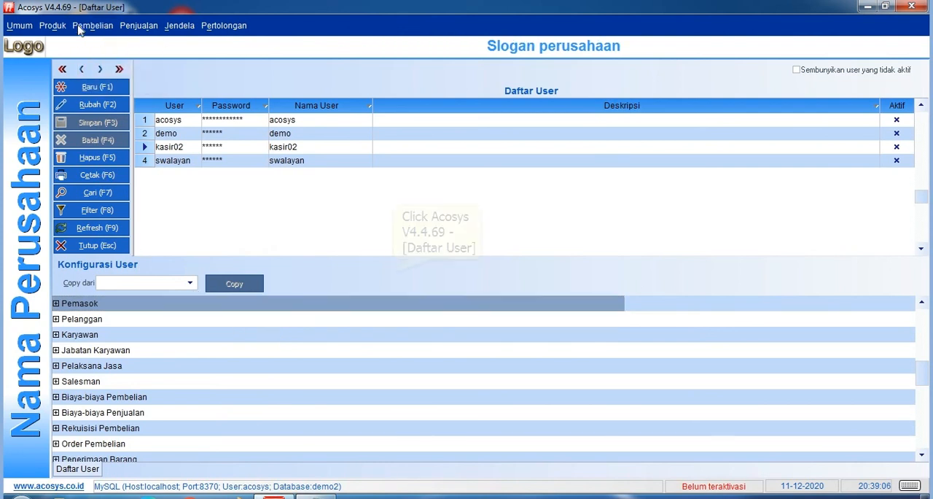
Find the Laporan Pembelian group in kasir02's user configuration and expand it.
{"action": "scroll", "coordinate": [392, 273], "scroll_direction": "down", "scroll_amount": 1}
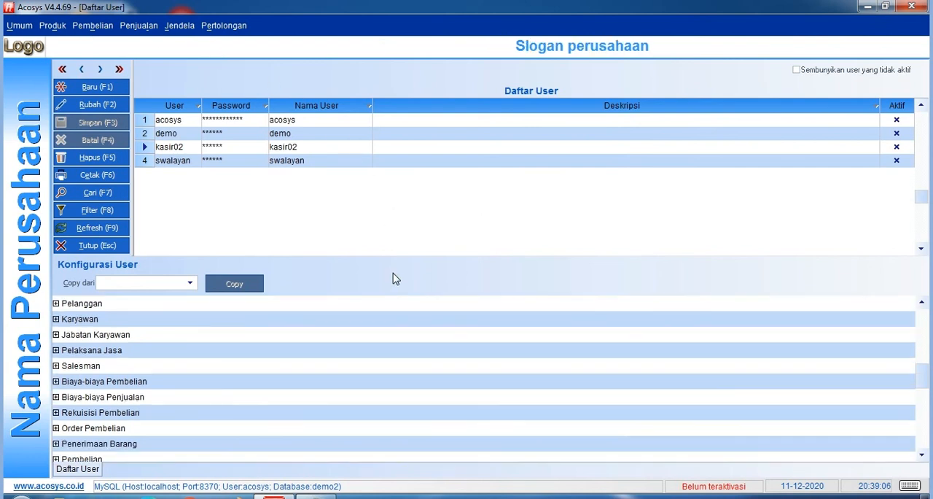
{"action": "scroll", "coordinate": [393, 279], "scroll_direction": "down", "scroll_amount": 1}
{"action": "scroll", "coordinate": [393, 278], "scroll_direction": "down", "scroll_amount": 6}
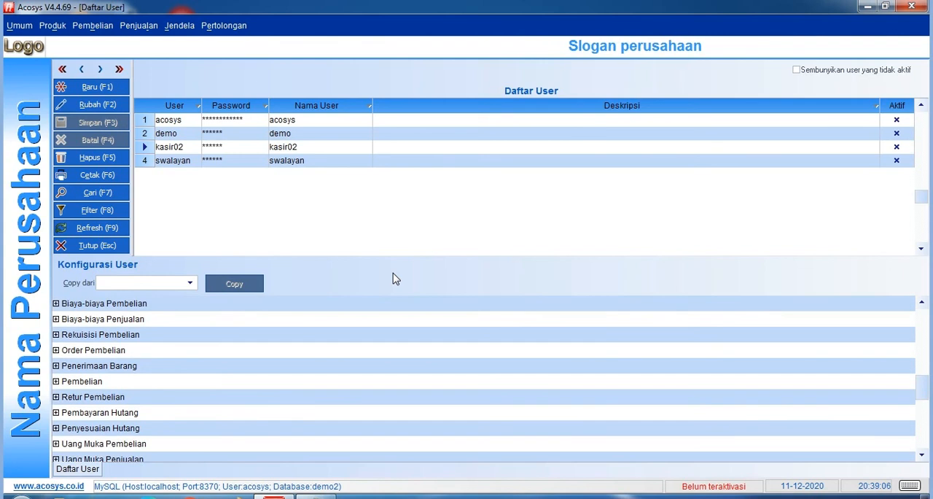
{"action": "scroll", "coordinate": [393, 278], "scroll_direction": "down", "scroll_amount": 5}
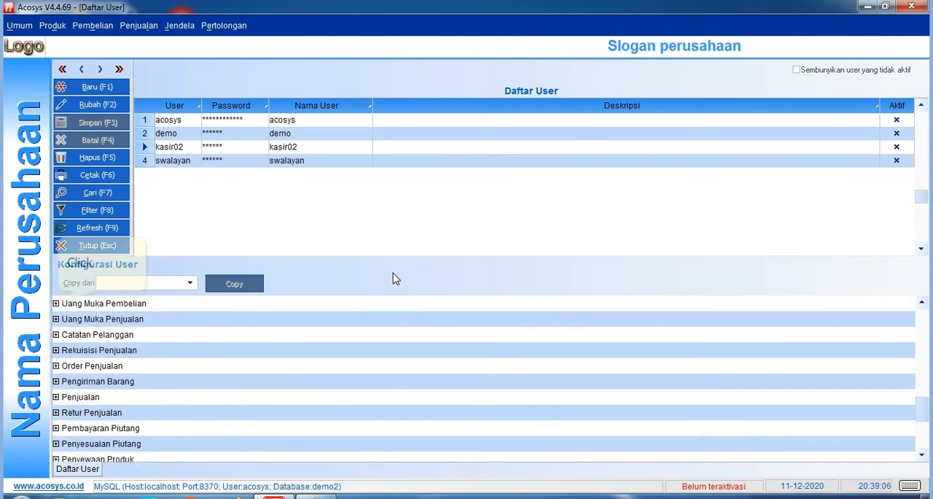
{"action": "scroll", "coordinate": [393, 278], "scroll_direction": "down", "scroll_amount": 5}
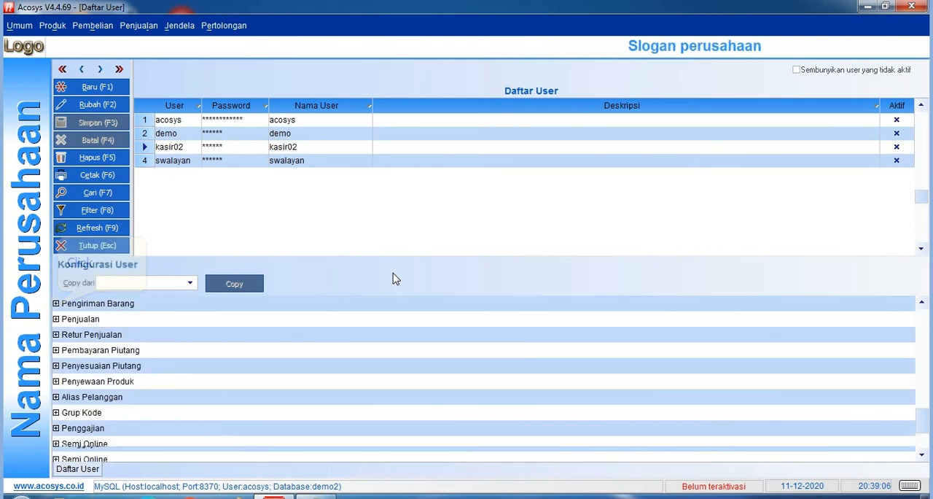
{"action": "left_click", "coordinate": [56, 303]}
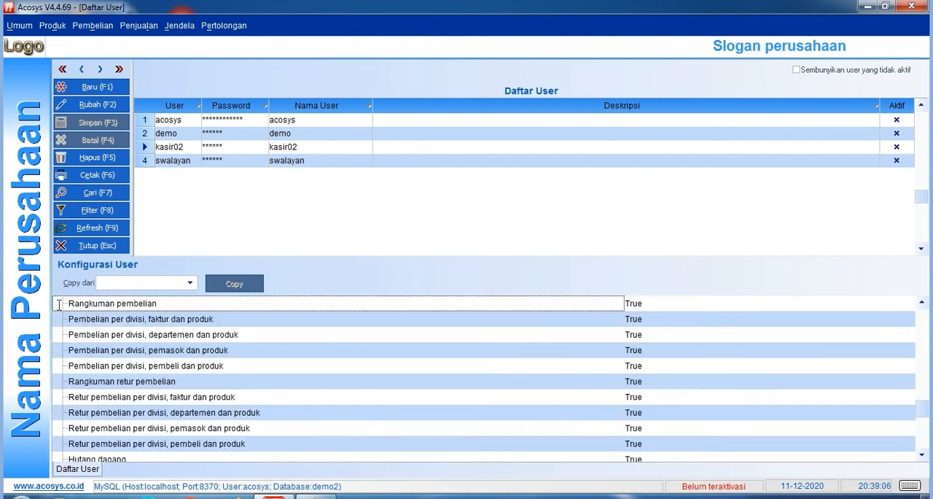
Set the Rangkuman pembelian and Pembelian per divisi, faktur dan produk reports under Laporan Pembelian to False.
{"action": "scroll", "coordinate": [58, 304], "scroll_direction": "down", "scroll_amount": 6}
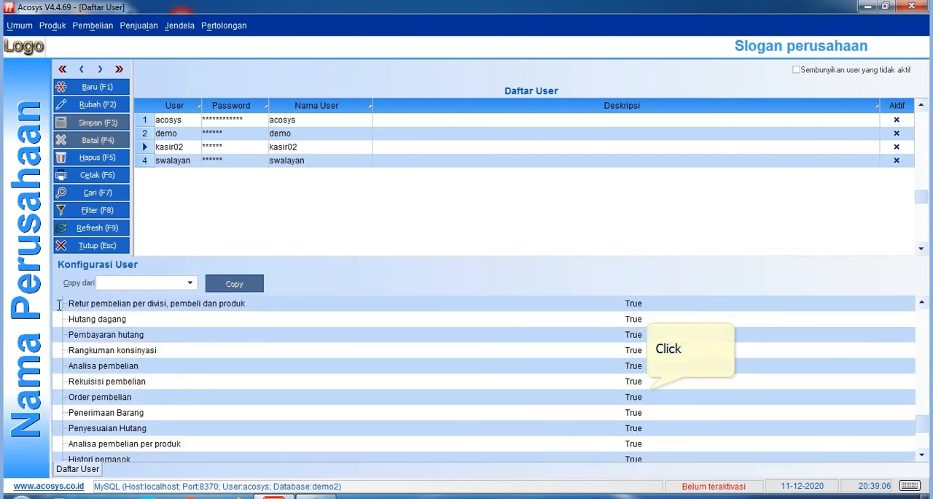
{"action": "scroll", "coordinate": [58, 303], "scroll_direction": "up", "scroll_amount": 3}
{"action": "scroll", "coordinate": [58, 304], "scroll_direction": "up", "scroll_amount": 1}
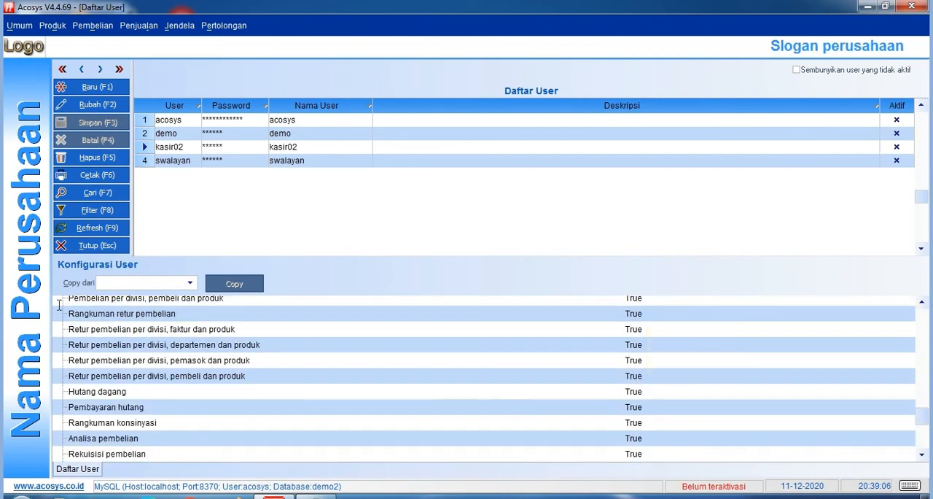
{"action": "scroll", "coordinate": [58, 304], "scroll_direction": "up", "scroll_amount": 4}
{"action": "scroll", "coordinate": [646, 390], "scroll_direction": "down", "scroll_amount": 1}
{"action": "double_click", "coordinate": [646, 390]}
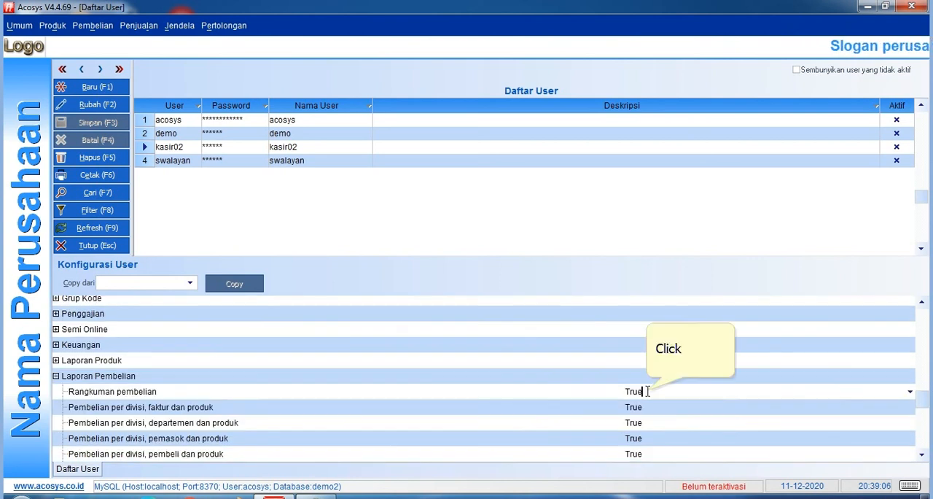
{"action": "double_click", "coordinate": [651, 410]}
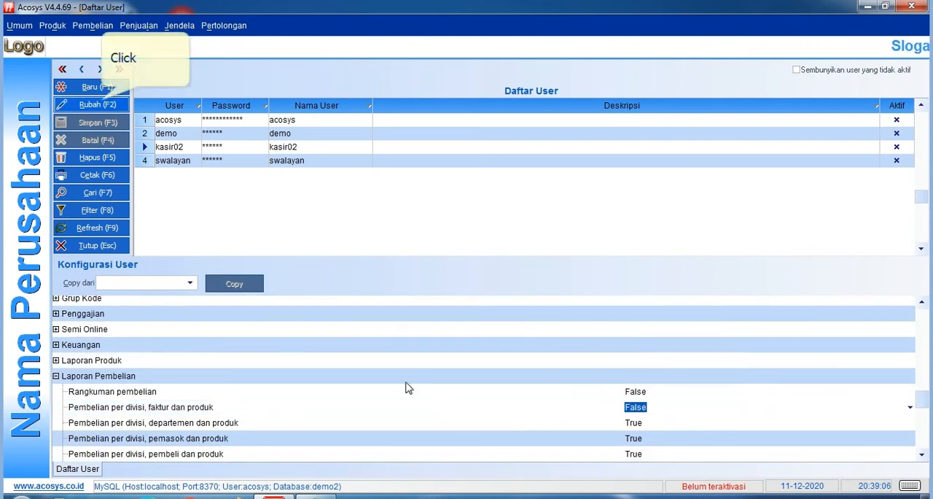
Put the kasir02 record into edit mode, re-enter False for the first two purchase reports and set Pembelian per divisi, departemen dan produk to False.
{"action": "left_click", "coordinate": [102, 104]}
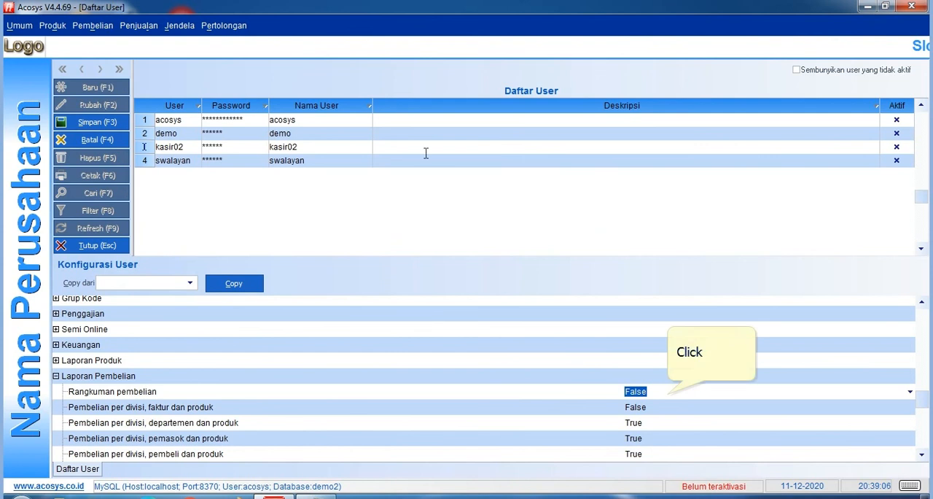
{"action": "double_click", "coordinate": [664, 391]}
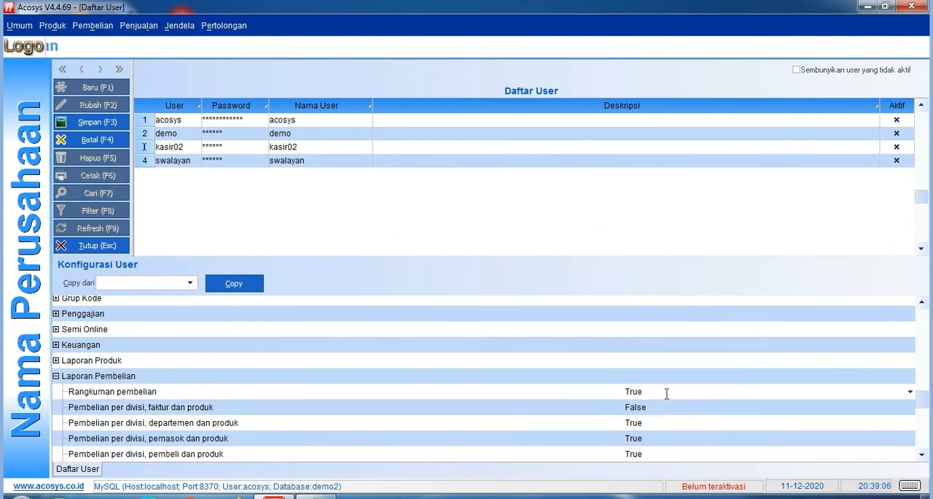
{"action": "double_click", "coordinate": [665, 391]}
{"action": "double_click", "coordinate": [660, 408]}
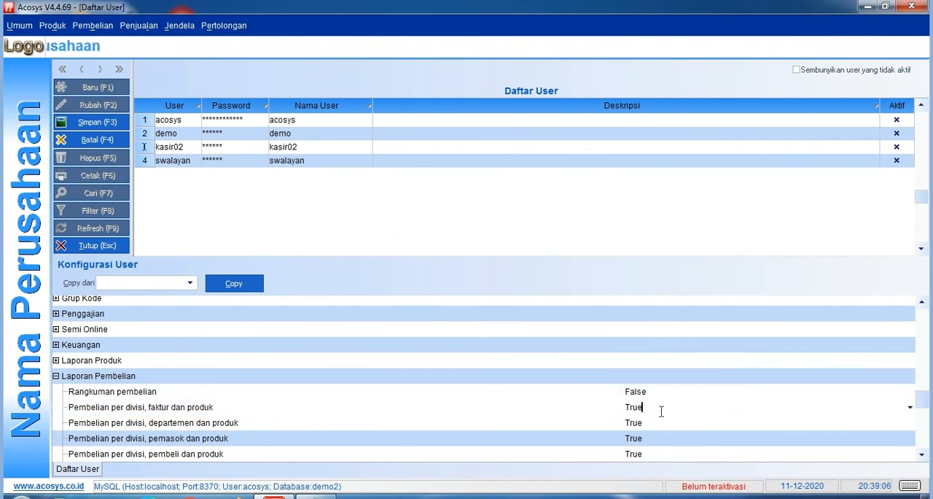
{"action": "double_click", "coordinate": [659, 413]}
{"action": "left_click", "coordinate": [660, 419]}
{"action": "left_click", "coordinate": [659, 425]}
{"action": "double_click", "coordinate": [658, 423]}
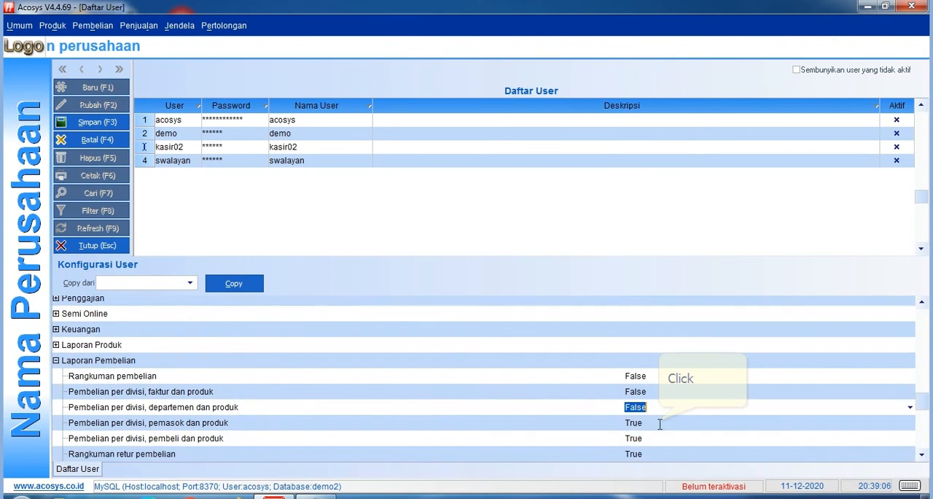
Set Pembelian per divisi, pemasok dan produk, Pembelian per divisi, pembeli dan produk, and Rangkuman retur pembelian to False.
{"action": "double_click", "coordinate": [660, 422]}
{"action": "double_click", "coordinate": [655, 438]}
{"action": "double_click", "coordinate": [657, 452]}
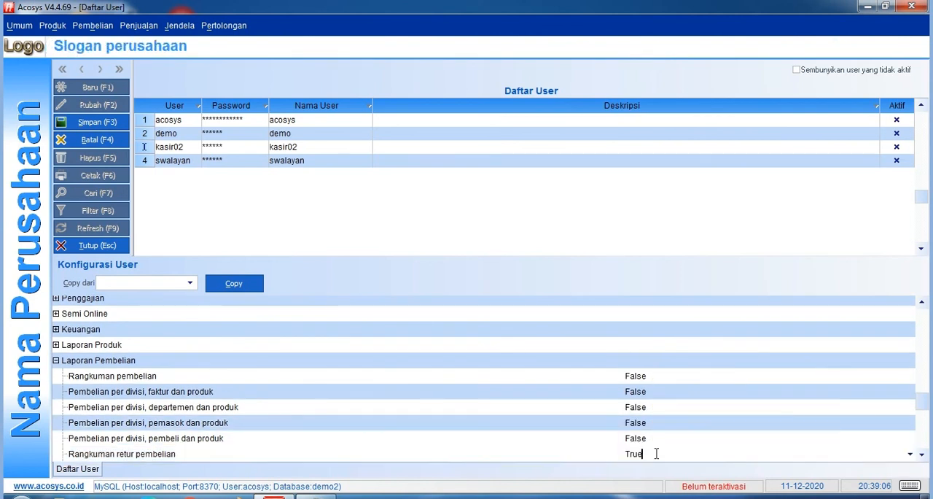
{"action": "double_click", "coordinate": [653, 452]}
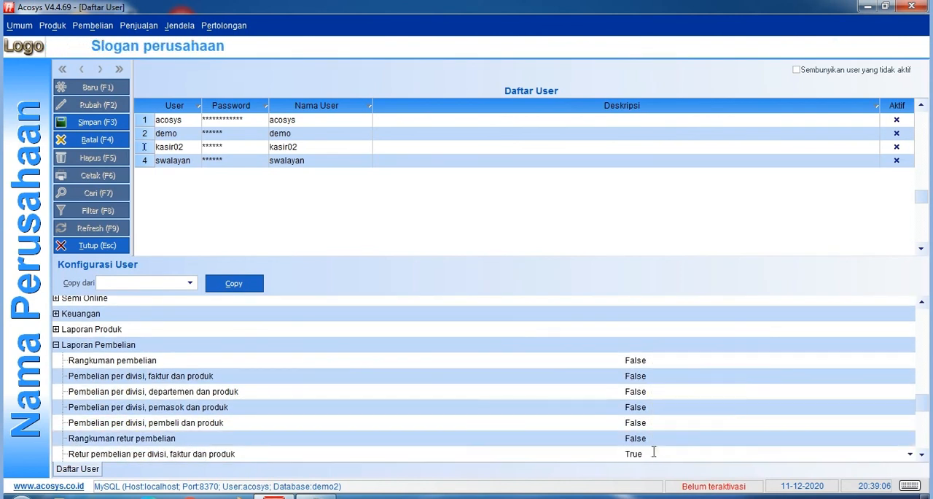
Set the four Retur pembelian per divisi reports (faktur, departemen, pemasok and pembeli dan produk) to False.
{"action": "double_click", "coordinate": [658, 454]}
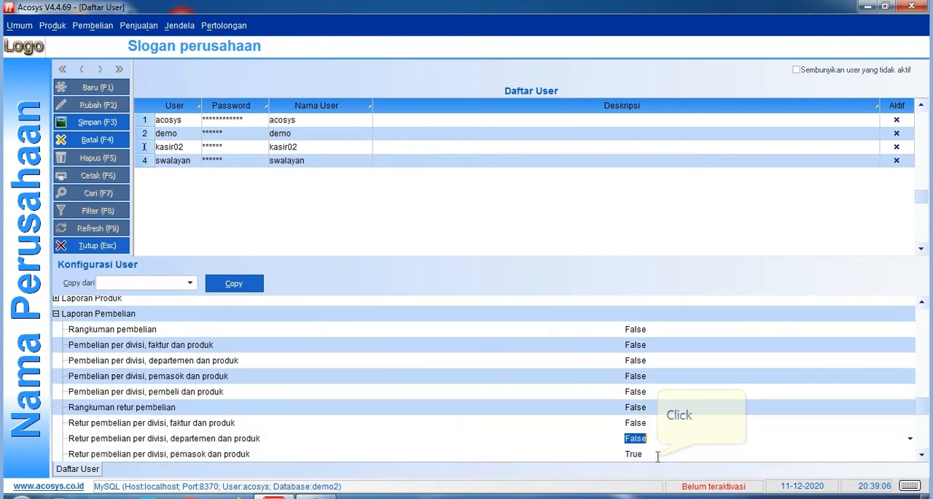
{"action": "double_click", "coordinate": [658, 455]}
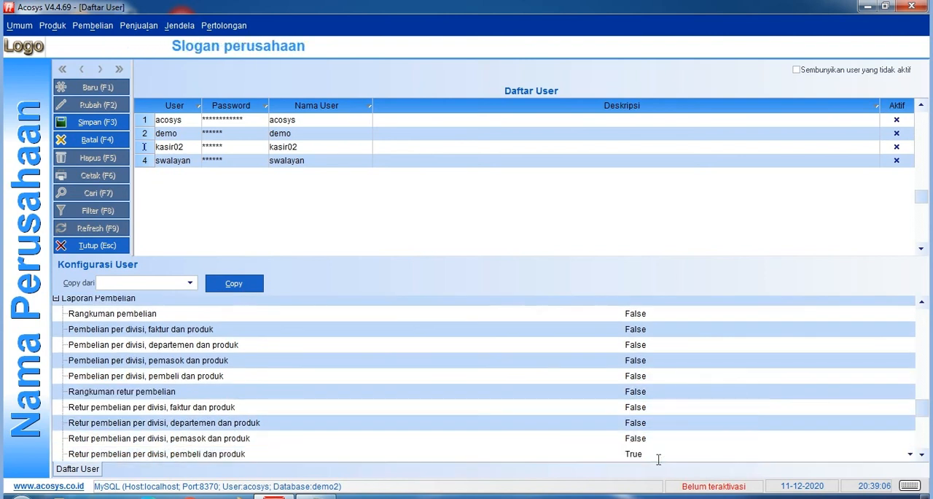
{"action": "double_click", "coordinate": [658, 453]}
Set the Hutang dagang, Pembayaran hutang and Rangkuman konsinyasi reports under Laporan Pembelian to False.
{"action": "double_click", "coordinate": [664, 453]}
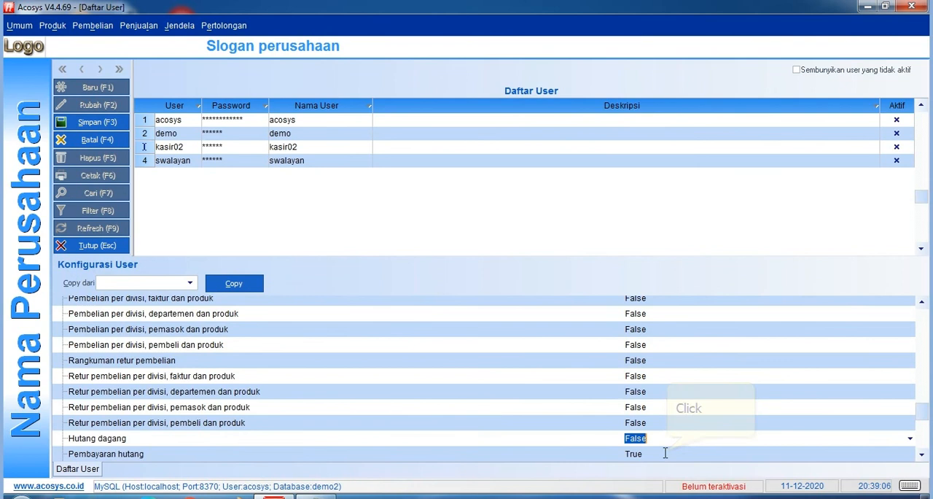
{"action": "double_click", "coordinate": [665, 453]}
{"action": "double_click", "coordinate": [666, 453]}
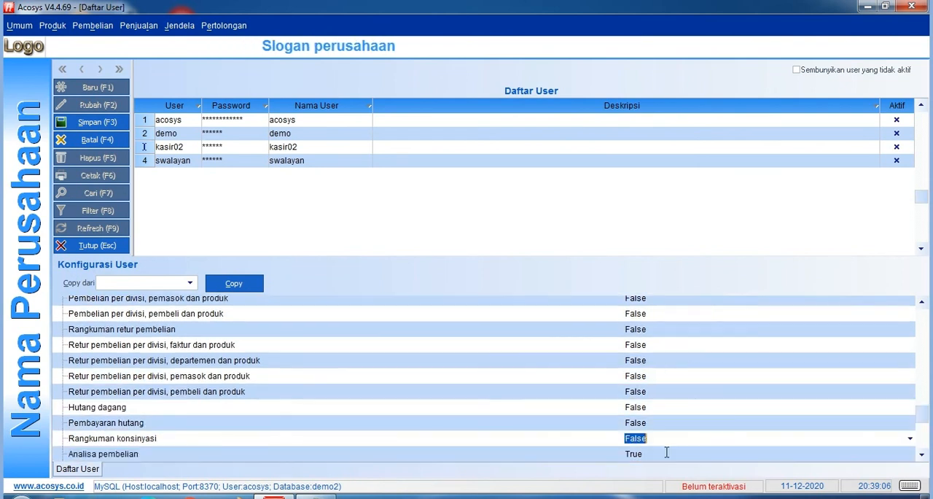
Set the Analisa pembelian, Rekuisisi pembelian, Order pembelian and Penerimaan Barang reports under Laporan Pembelian to False.
{"action": "scroll", "coordinate": [666, 422], "scroll_direction": "down", "scroll_amount": 2}
{"action": "left_click", "coordinate": [665, 367]}
{"action": "double_click", "coordinate": [666, 368]}
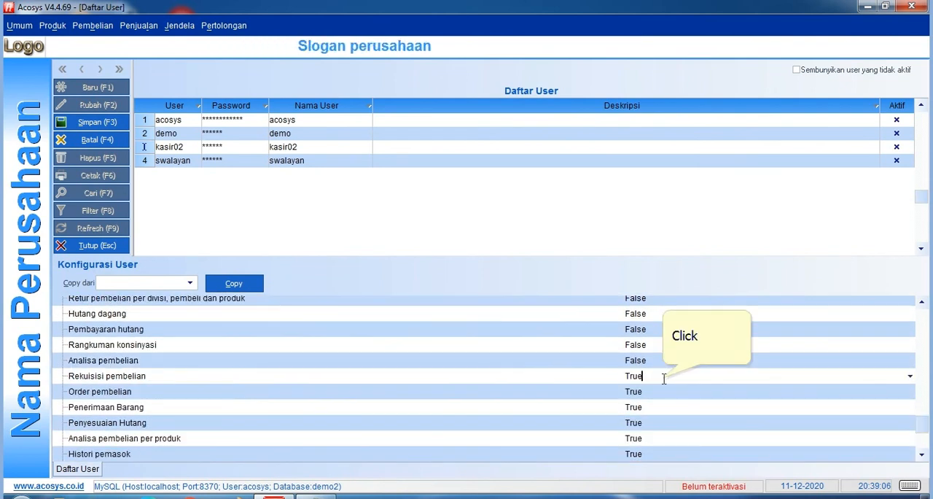
{"action": "double_click", "coordinate": [662, 379]}
{"action": "double_click", "coordinate": [663, 393]}
{"action": "double_click", "coordinate": [664, 404]}
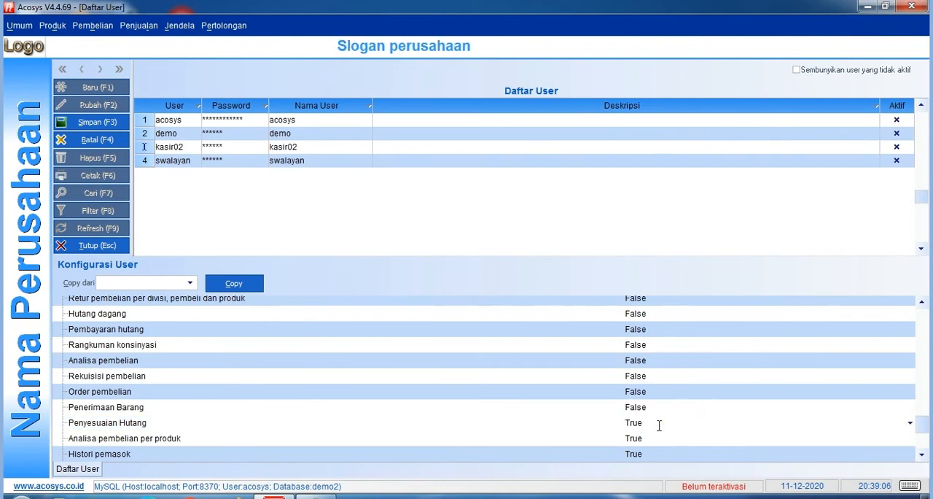
Set Penyesuaian Hutang, Analisa pembelian per produk, Histori pemasok, Pembelian Per Grup Produk and Pembelian Per Merk Produk to False.
{"action": "double_click", "coordinate": [659, 422]}
{"action": "double_click", "coordinate": [659, 437]}
{"action": "double_click", "coordinate": [661, 452]}
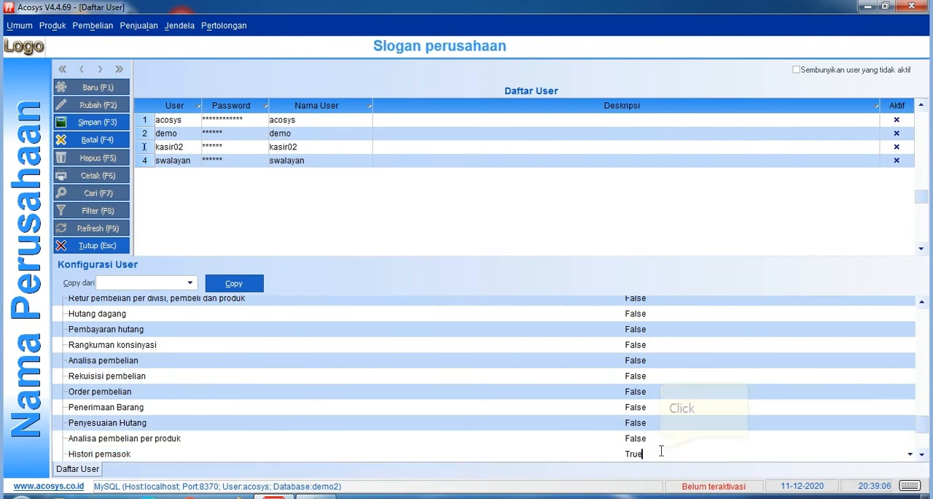
{"action": "double_click", "coordinate": [661, 453]}
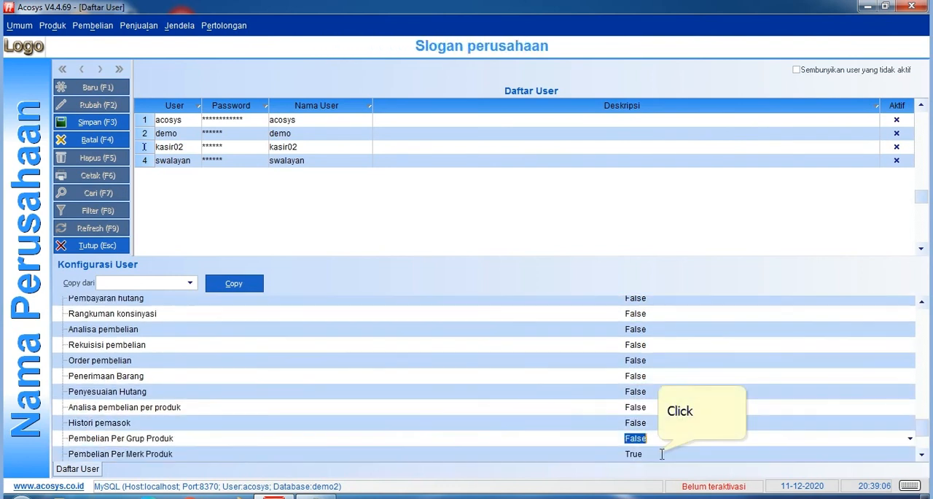
{"action": "double_click", "coordinate": [659, 453]}
{"action": "scroll", "coordinate": [659, 453], "scroll_direction": "down", "scroll_amount": 2}
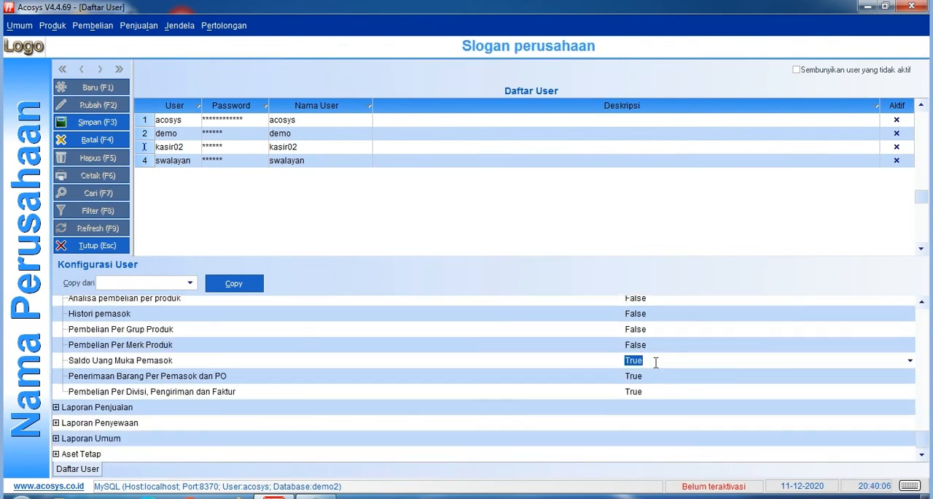
Set Saldo Uang Muka Pemasok, Penerimaan Barang Per Pemasok dan PO, and Pembelian Per Divisi, Pengiriman dan Faktur to False and save the user.
{"action": "double_click", "coordinate": [656, 361]}
{"action": "double_click", "coordinate": [657, 376]}
{"action": "left_click", "coordinate": [655, 390]}
{"action": "double_click", "coordinate": [655, 391]}
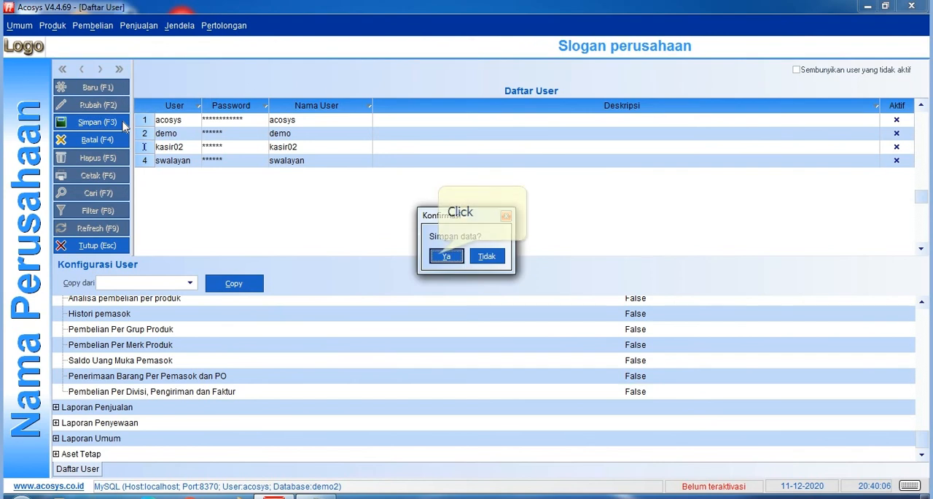
{"action": "left_click", "coordinate": [442, 254]}
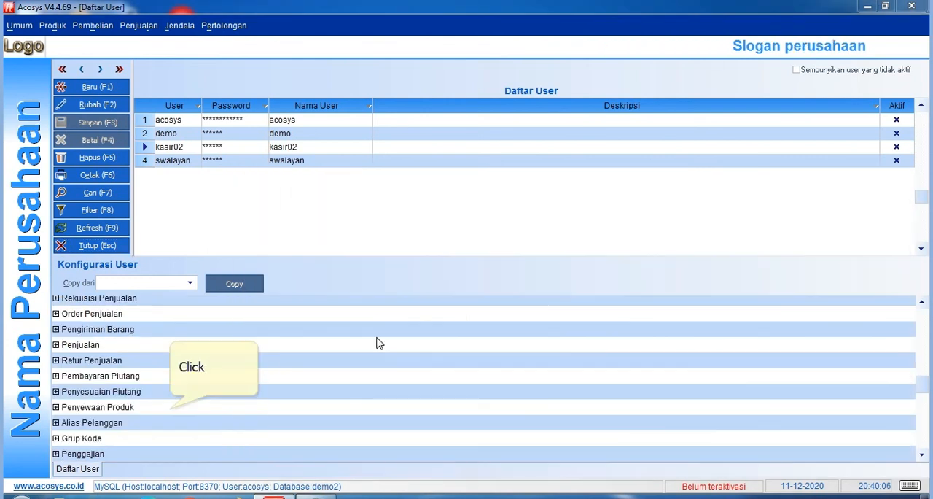
Look through kasir02's configuration groups for the supplier group Pemasok and expand its settings.
{"action": "left_click", "coordinate": [175, 403]}
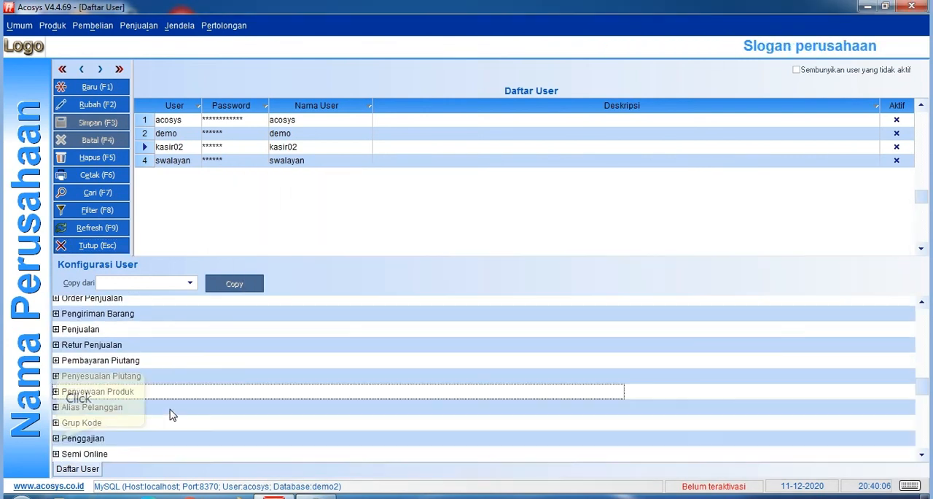
{"action": "scroll", "coordinate": [171, 413], "scroll_direction": "down", "scroll_amount": 4}
{"action": "left_click", "coordinate": [57, 438]}
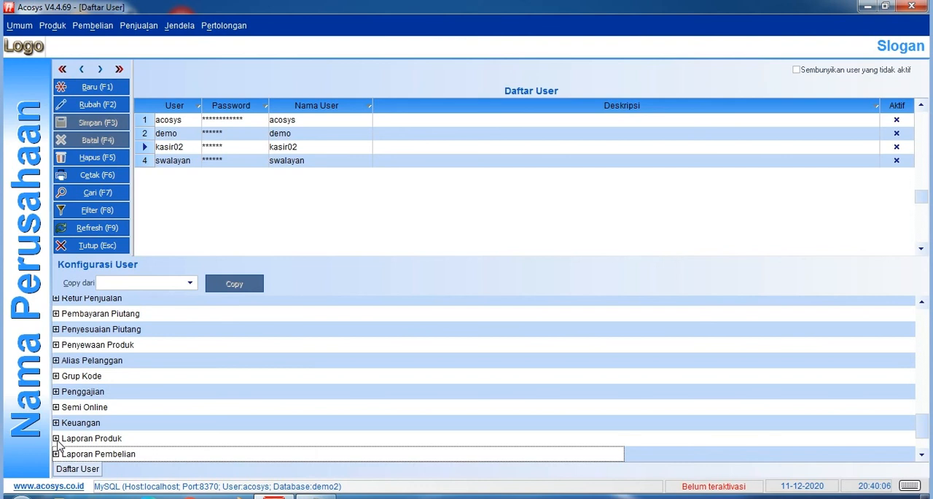
{"action": "scroll", "coordinate": [58, 444], "scroll_direction": "up", "scroll_amount": 3}
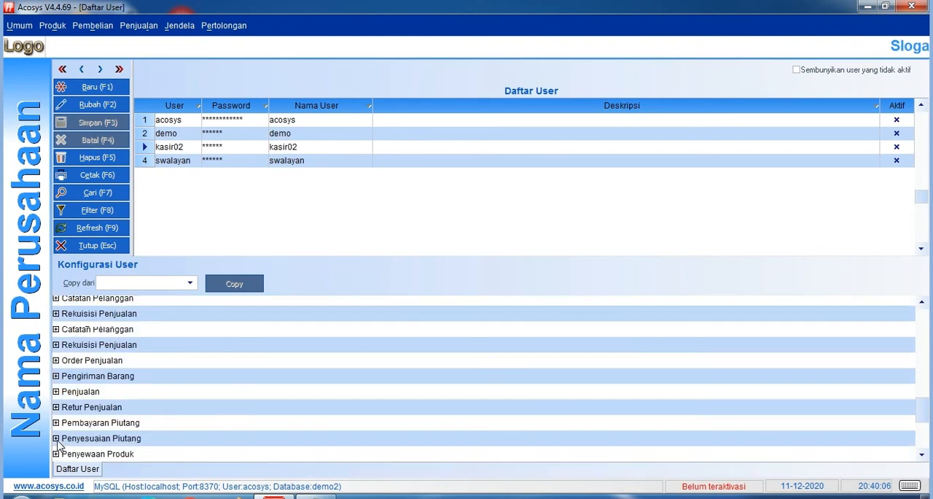
{"action": "scroll", "coordinate": [58, 445], "scroll_direction": "up", "scroll_amount": 6}
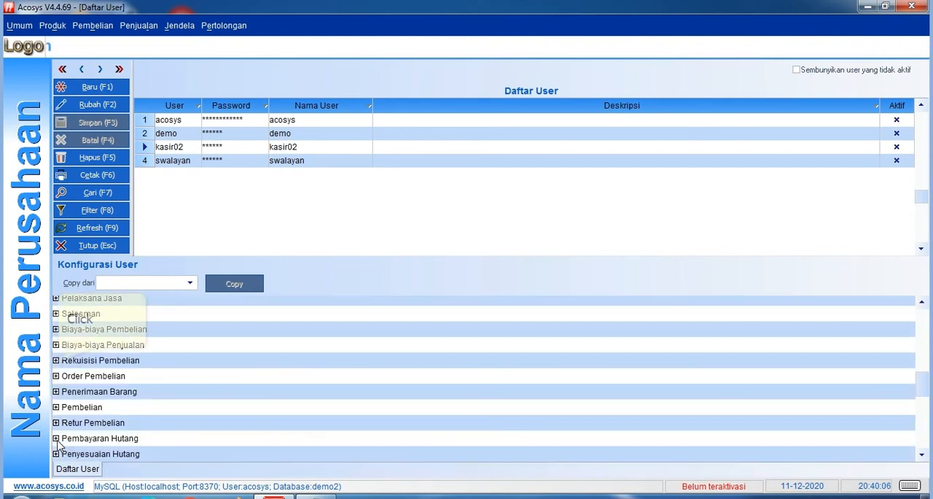
{"action": "scroll", "coordinate": [58, 444], "scroll_direction": "up", "scroll_amount": 3}
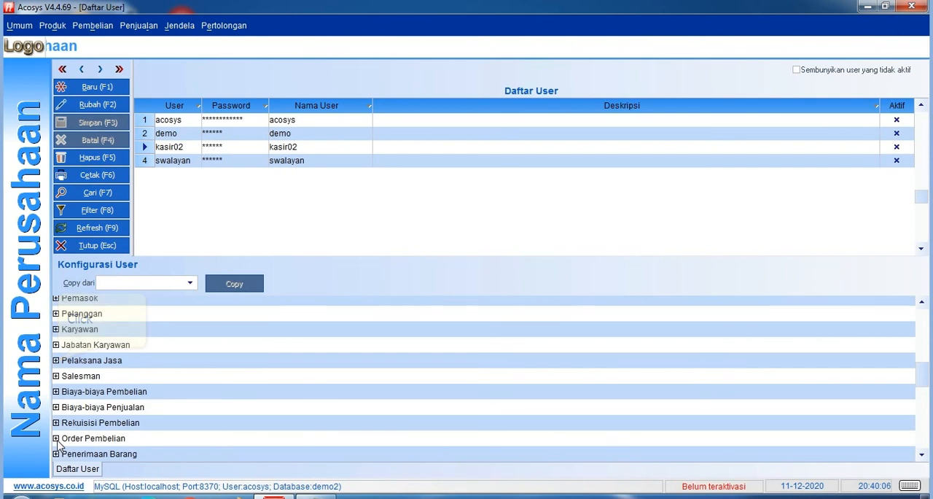
{"action": "scroll", "coordinate": [58, 444], "scroll_direction": "up", "scroll_amount": 2}
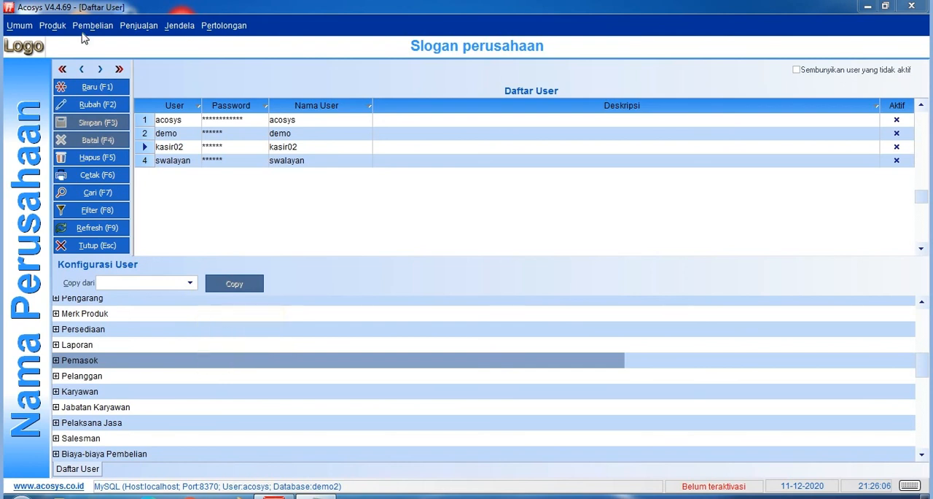
{"action": "left_click", "coordinate": [197, 377]}
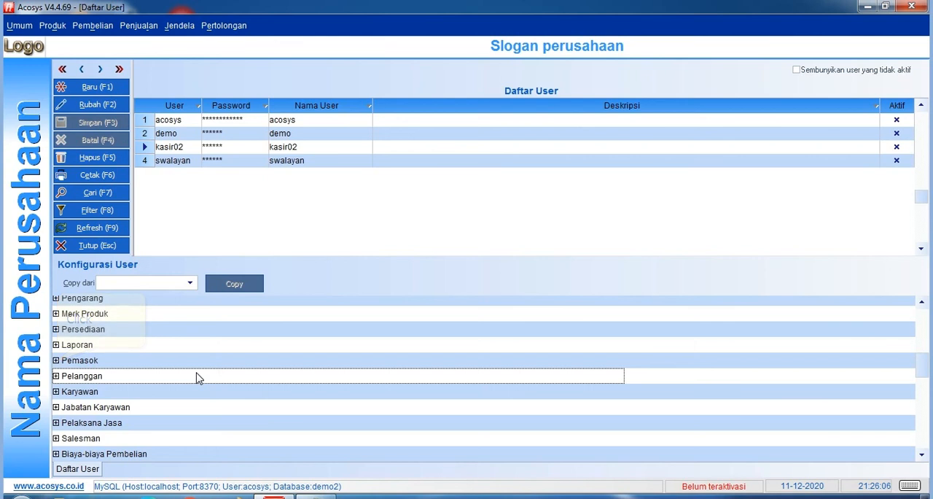
{"action": "left_click", "coordinate": [56, 360]}
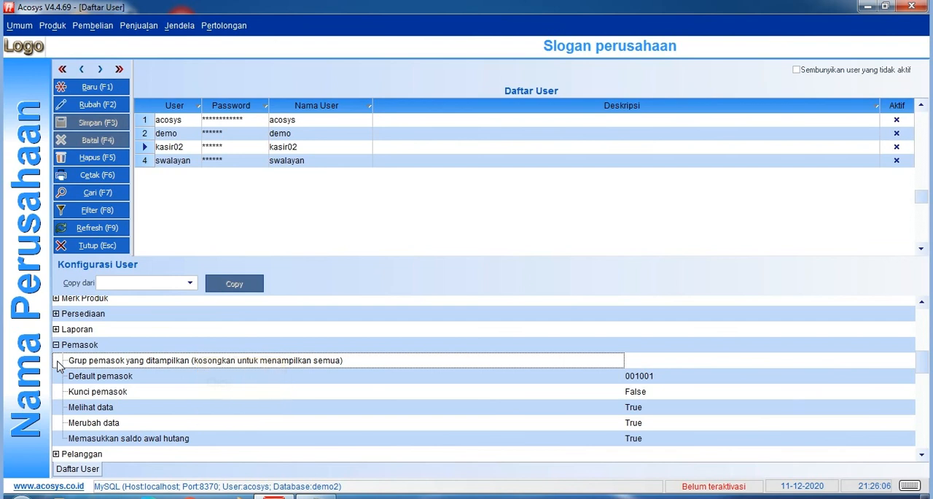
{"action": "scroll", "coordinate": [183, 404], "scroll_direction": "down", "scroll_amount": 1}
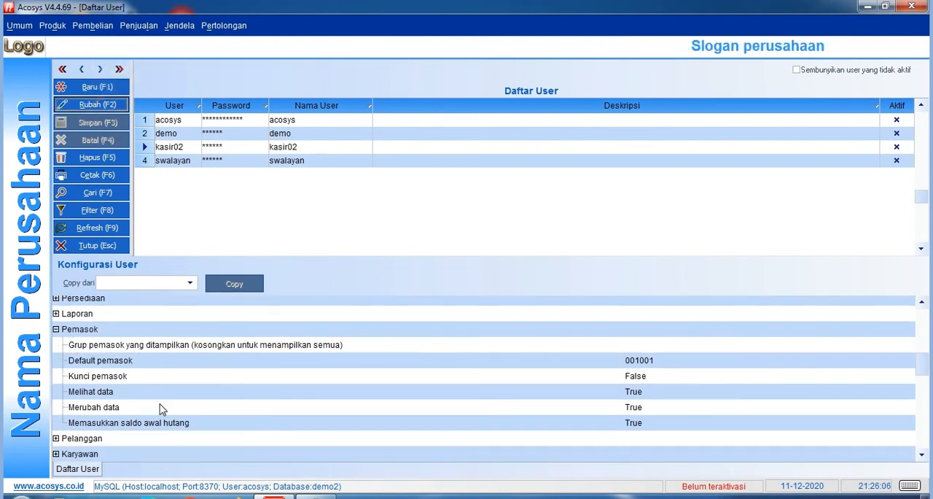
Edit kasir02, set Memasukkan saldo awal hutang under Pemasok to False, and save the user data.
{"action": "left_click", "coordinate": [92, 104]}
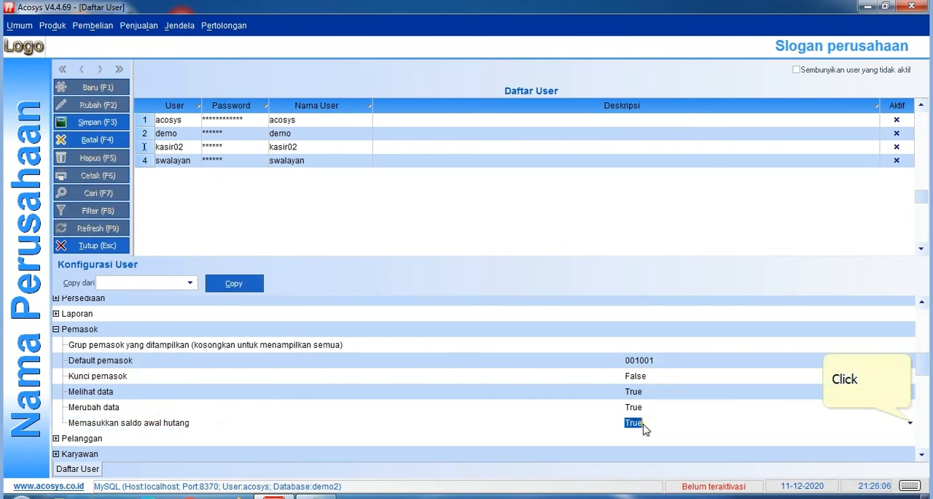
{"action": "left_click", "coordinate": [909, 423]}
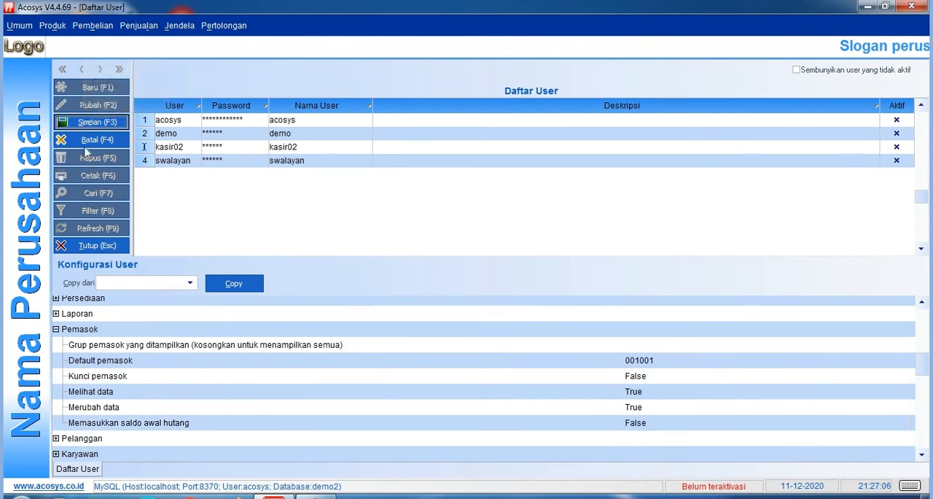
{"action": "left_click", "coordinate": [84, 126]}
{"action": "left_click", "coordinate": [448, 258]}
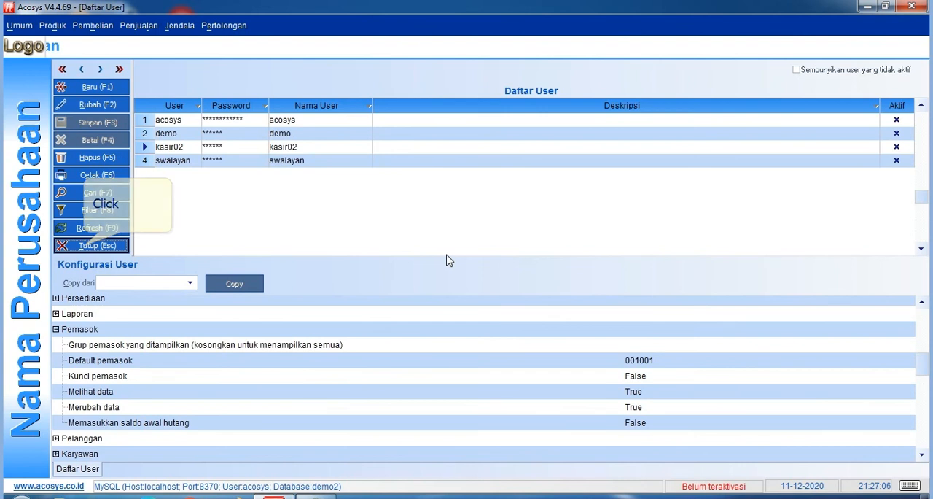
Close the Daftar User form and log out of the current user account, confirming both.
{"action": "left_click", "coordinate": [95, 245]}
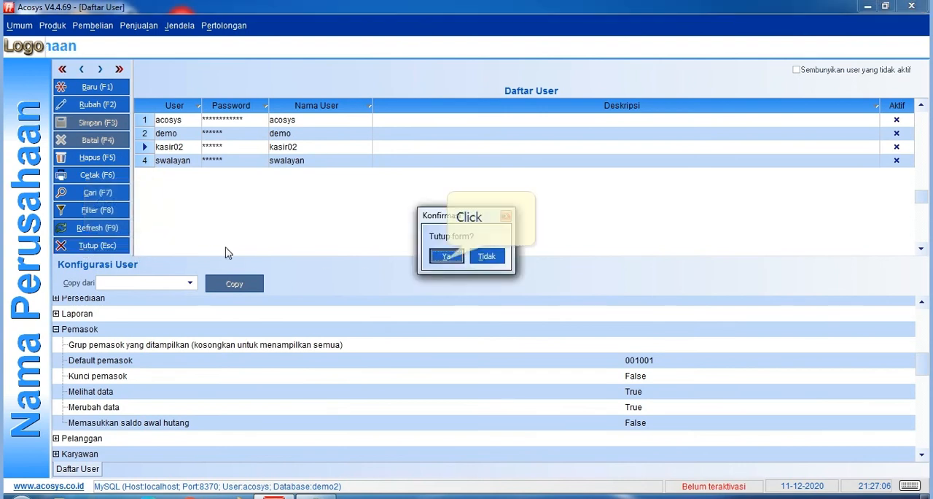
{"action": "left_click", "coordinate": [446, 256]}
{"action": "left_click", "coordinate": [18, 27]}
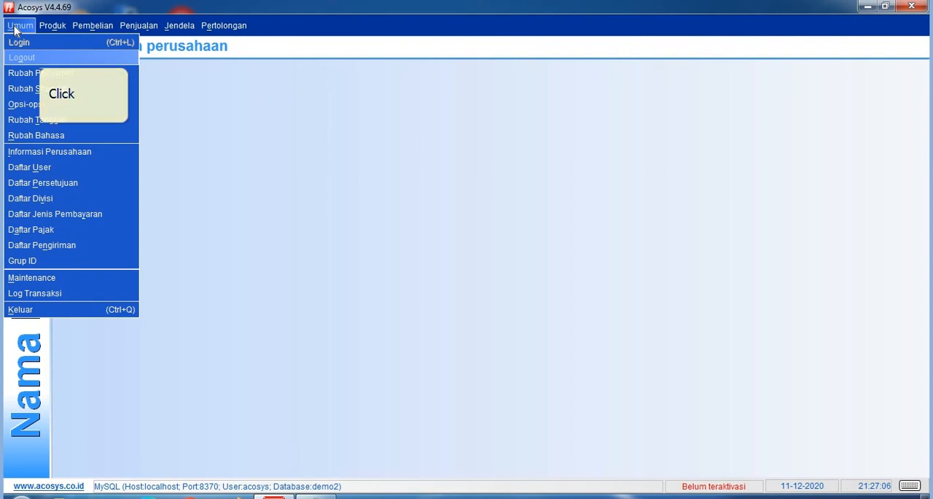
{"action": "left_click", "coordinate": [39, 57]}
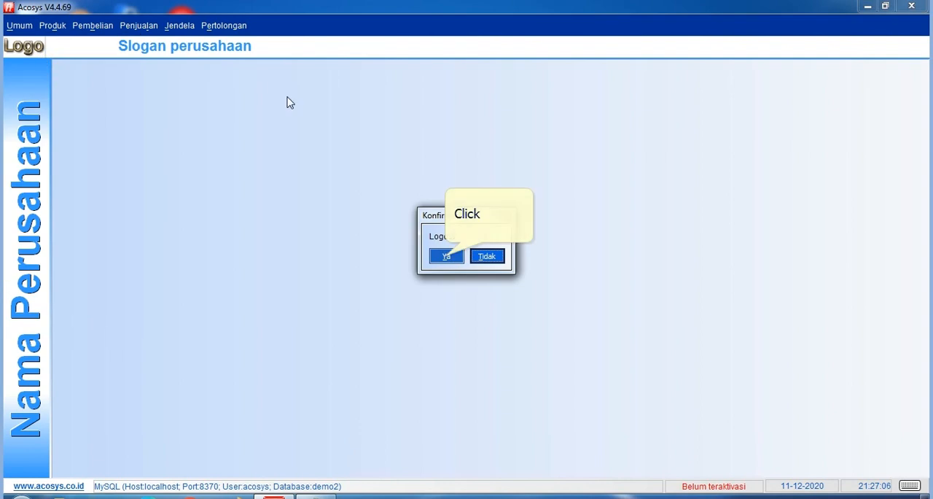
{"action": "left_click", "coordinate": [446, 255]}
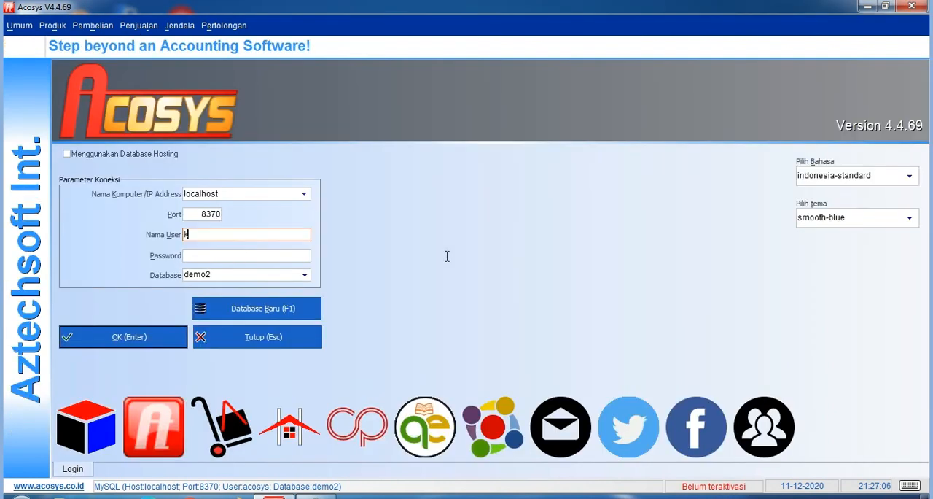
Log in to the demo2 database as kasir02 with the account password.
{"action": "type", "text": "kasi"}
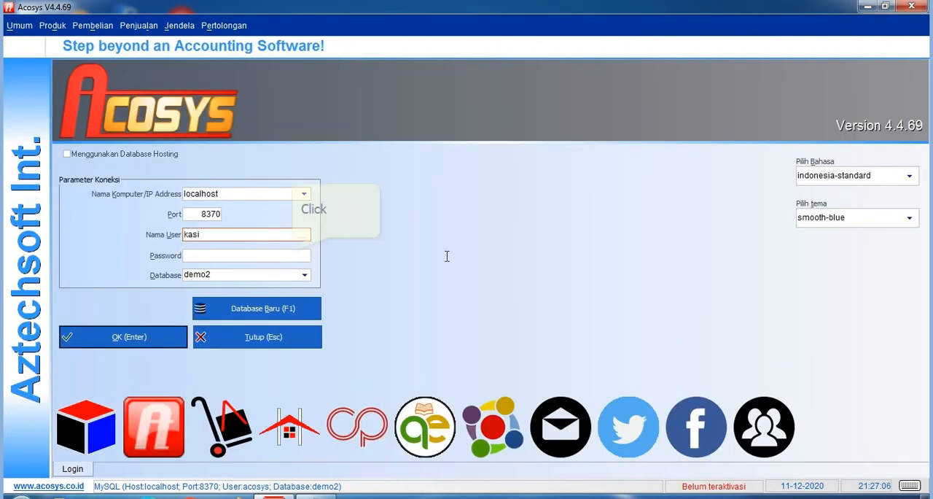
{"action": "type", "text": "r02"}
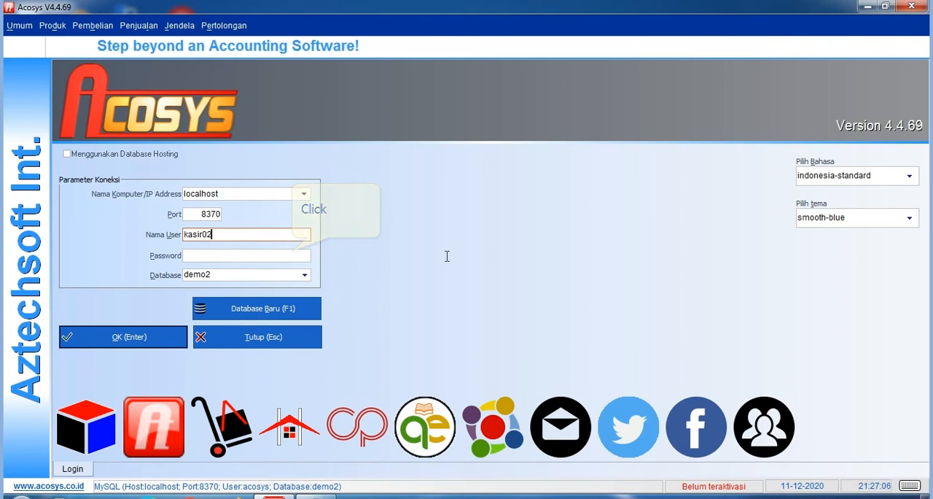
{"action": "left_click", "coordinate": [297, 254]}
{"action": "type", "text": "***"}
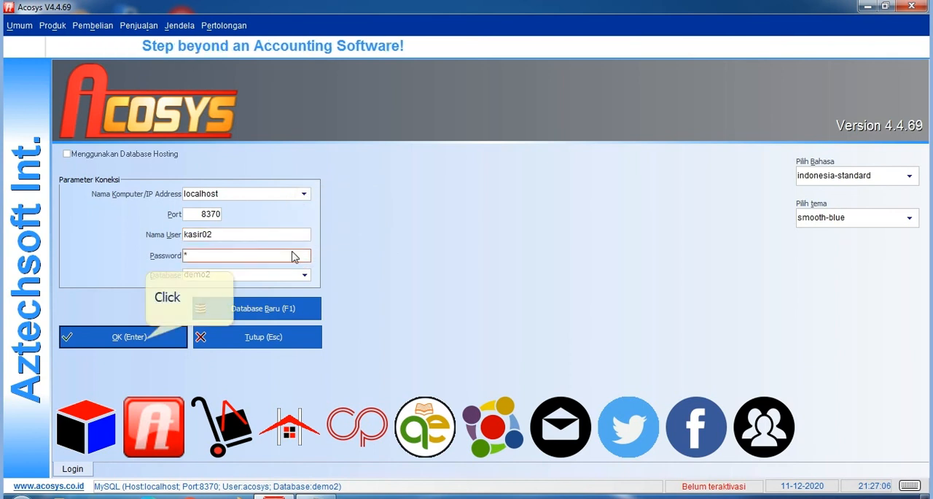
{"action": "left_click", "coordinate": [147, 337]}
{"action": "left_click", "coordinate": [492, 285]}
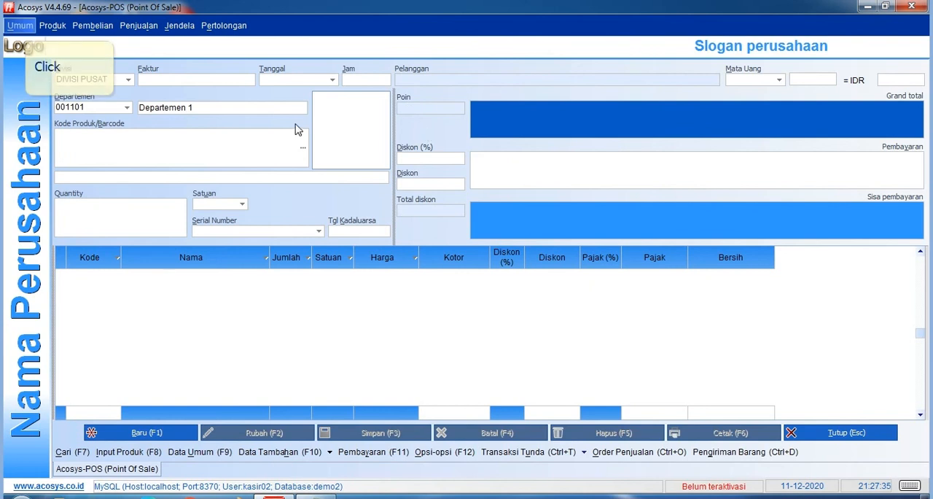
Check which entries kasir02 can access under Umum, Pembelian and Produk.
{"action": "left_click", "coordinate": [26, 28]}
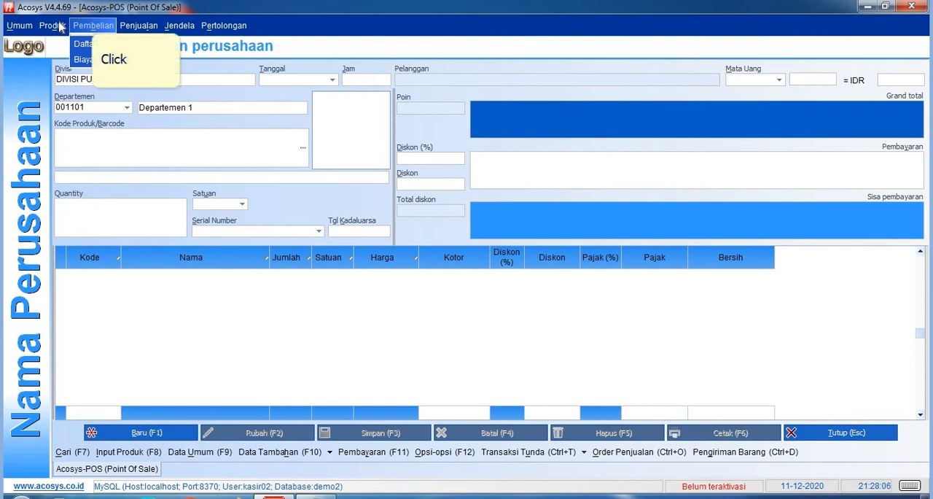
{"action": "left_click", "coordinate": [93, 27]}
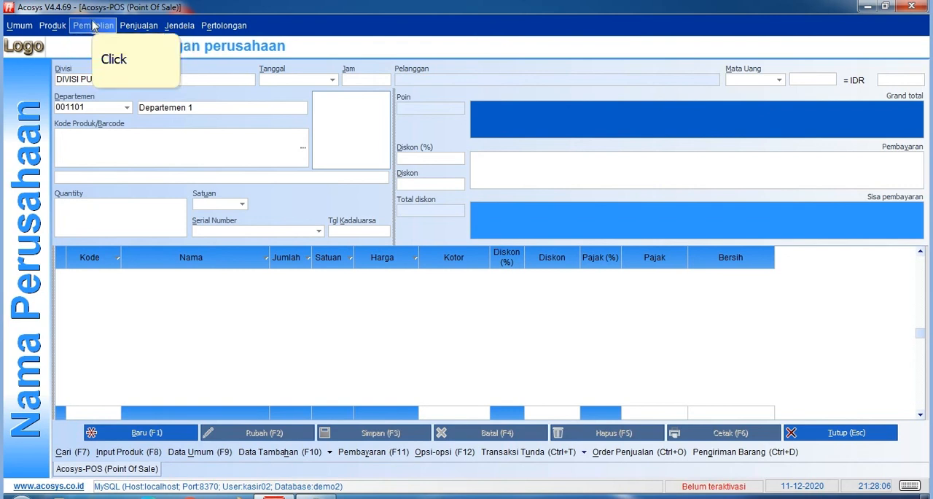
{"action": "key", "text": "Left"}
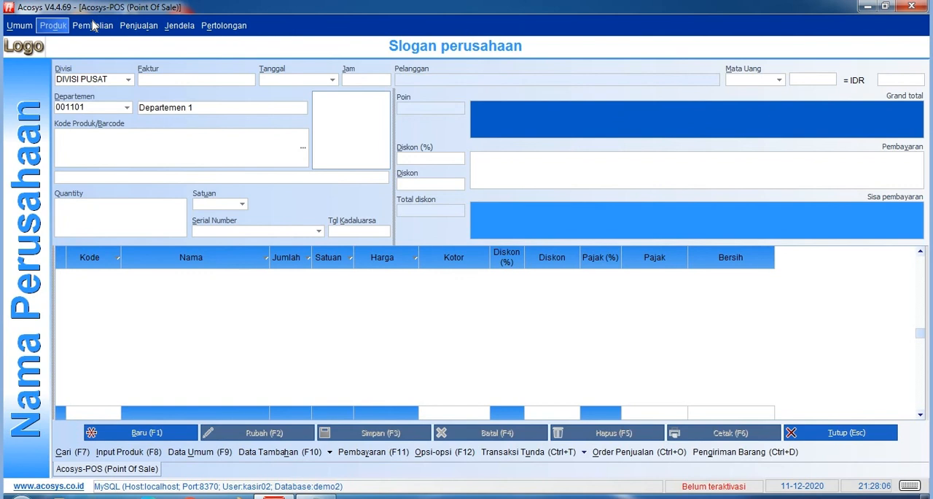